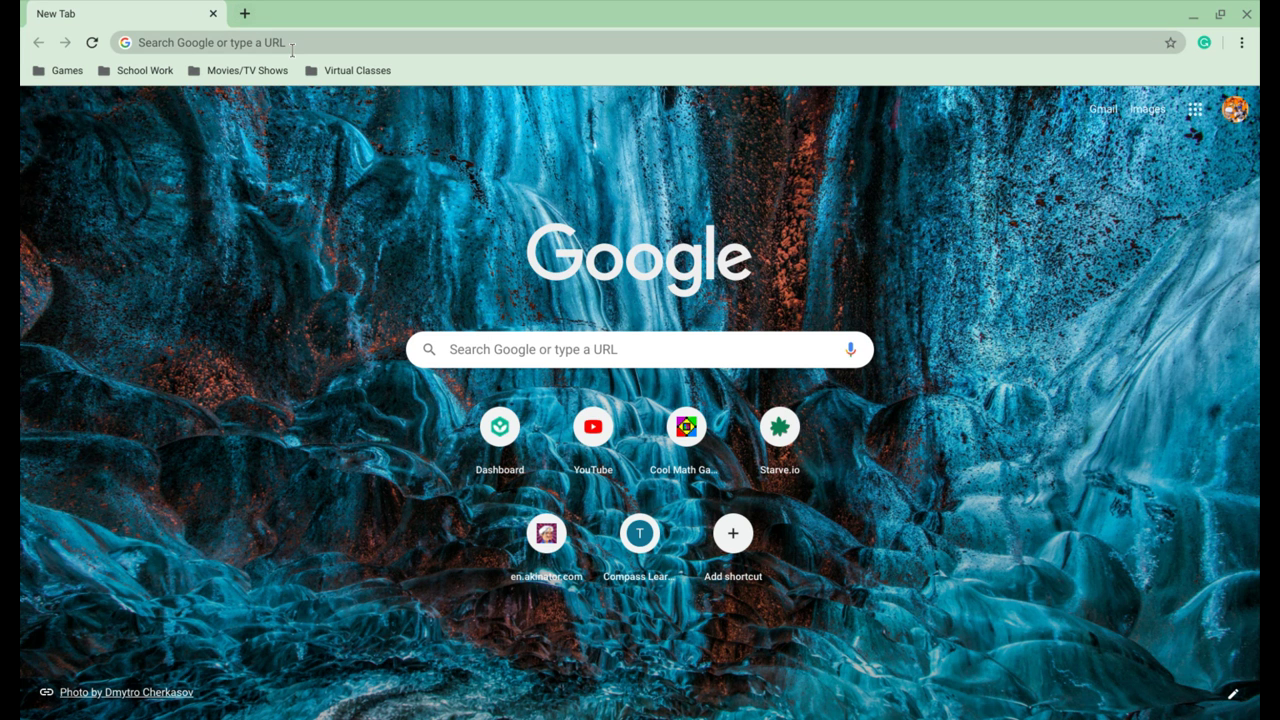
Search Google for 'roblox' from the Chrome address bar.
{"action": "left_click", "coordinate": [327, 46]}
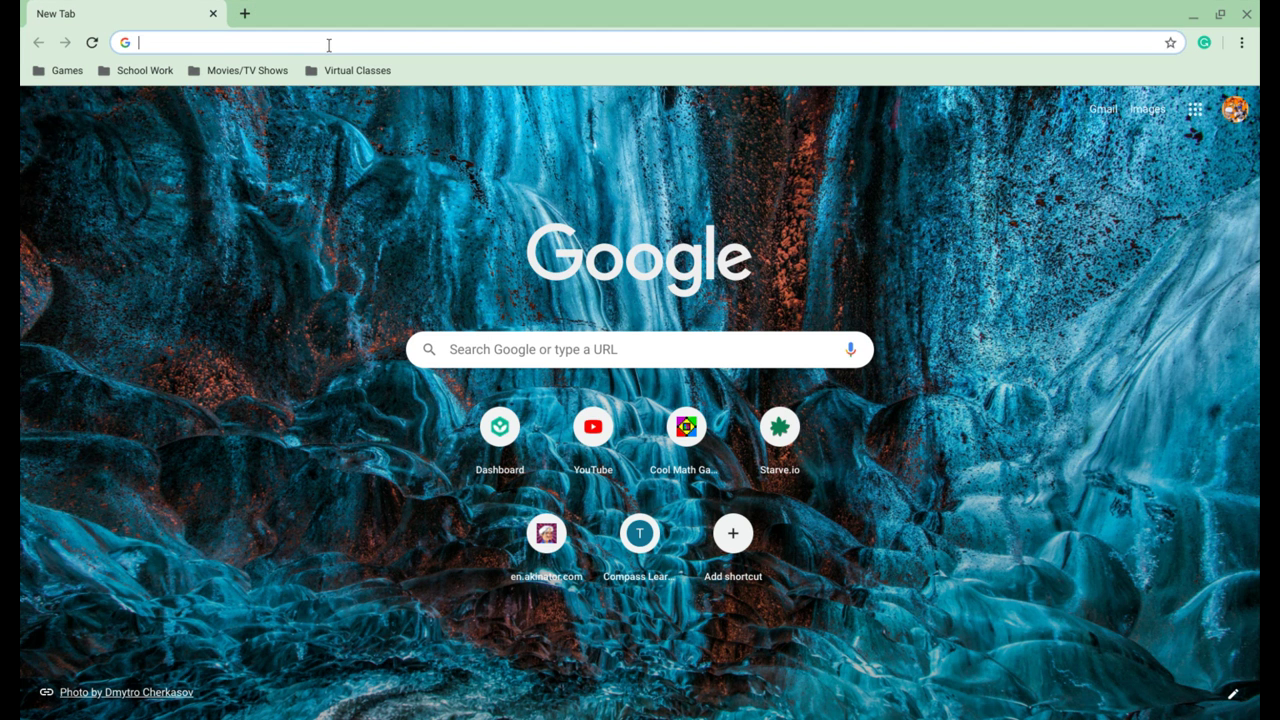
{"action": "type", "text": "r"}
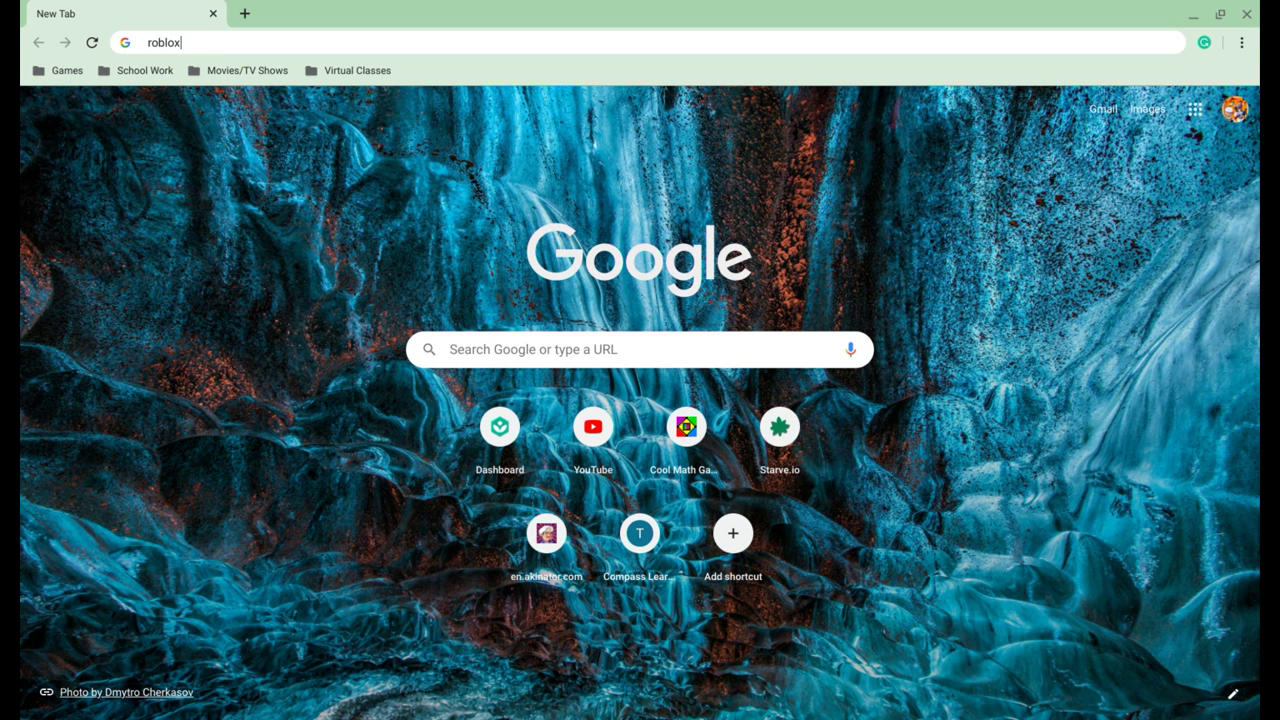
{"action": "type", "text": "oblox"}
{"action": "key", "text": "Return"}
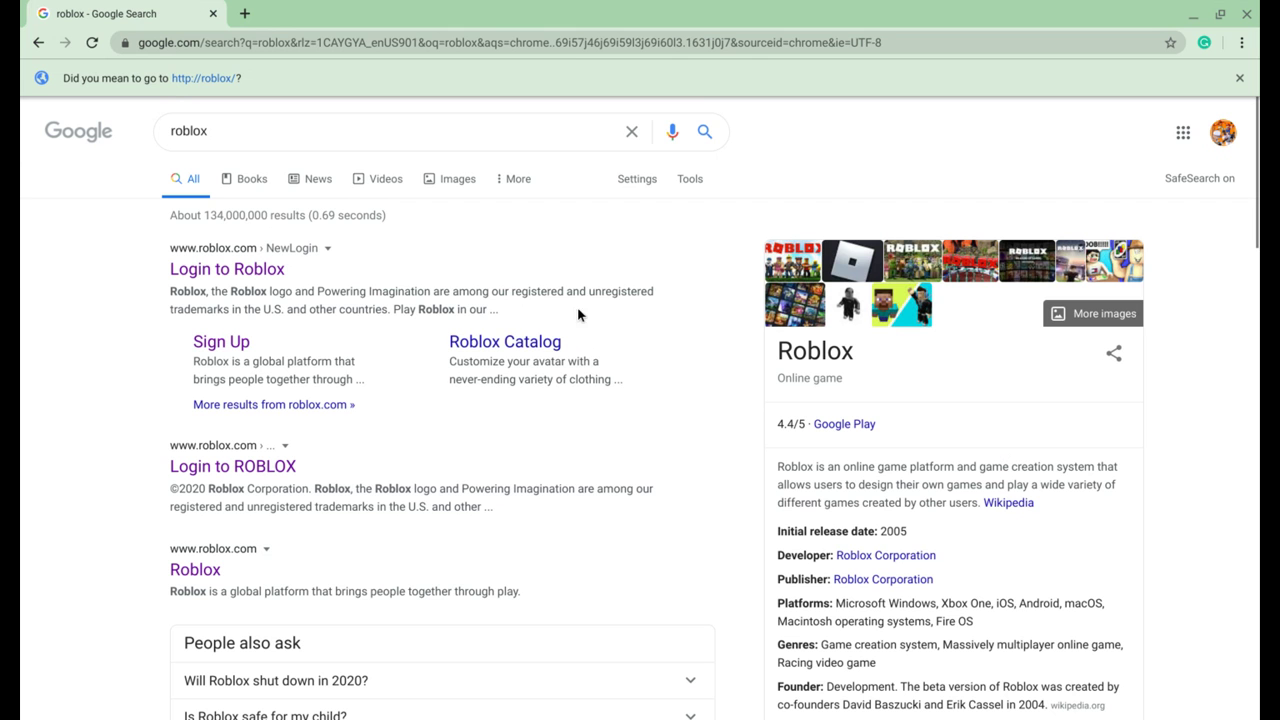
From the results, go to Roblox sign-up and choose May, 01, 2011 as the birthday.
{"action": "left_click", "coordinate": [224, 350]}
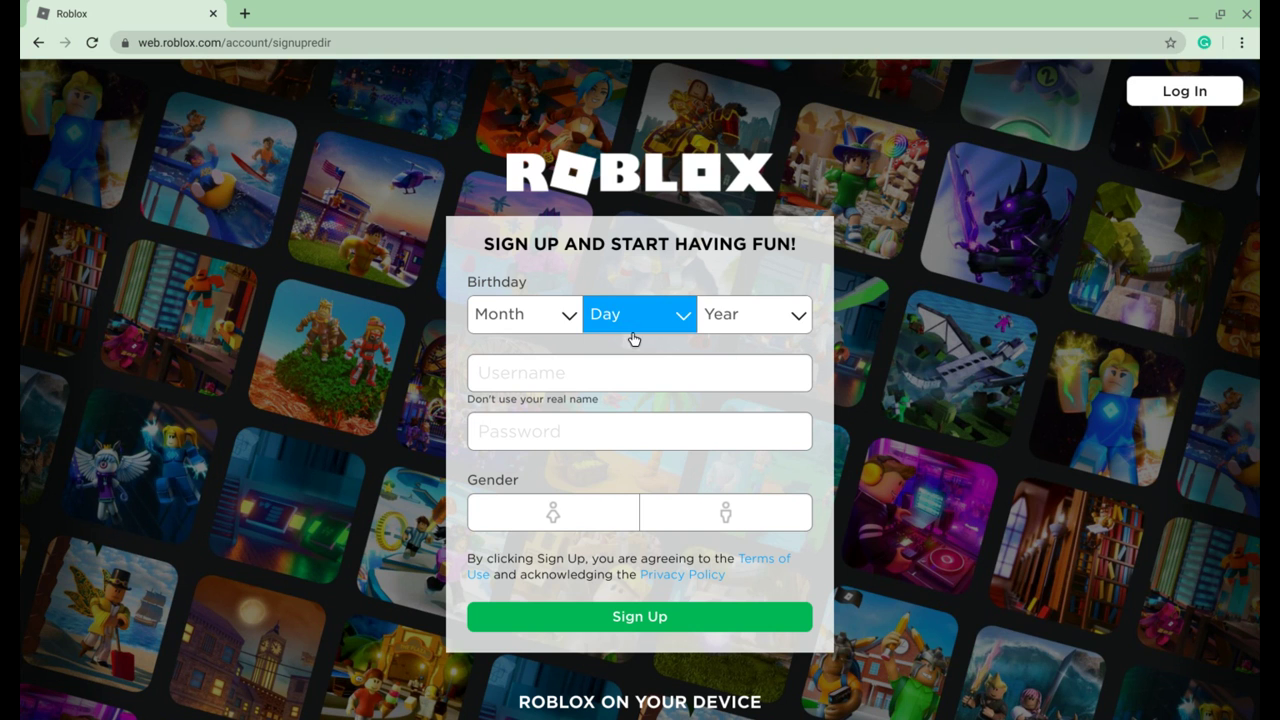
{"action": "left_click", "coordinate": [558, 330]}
{"action": "left_click", "coordinate": [524, 485]}
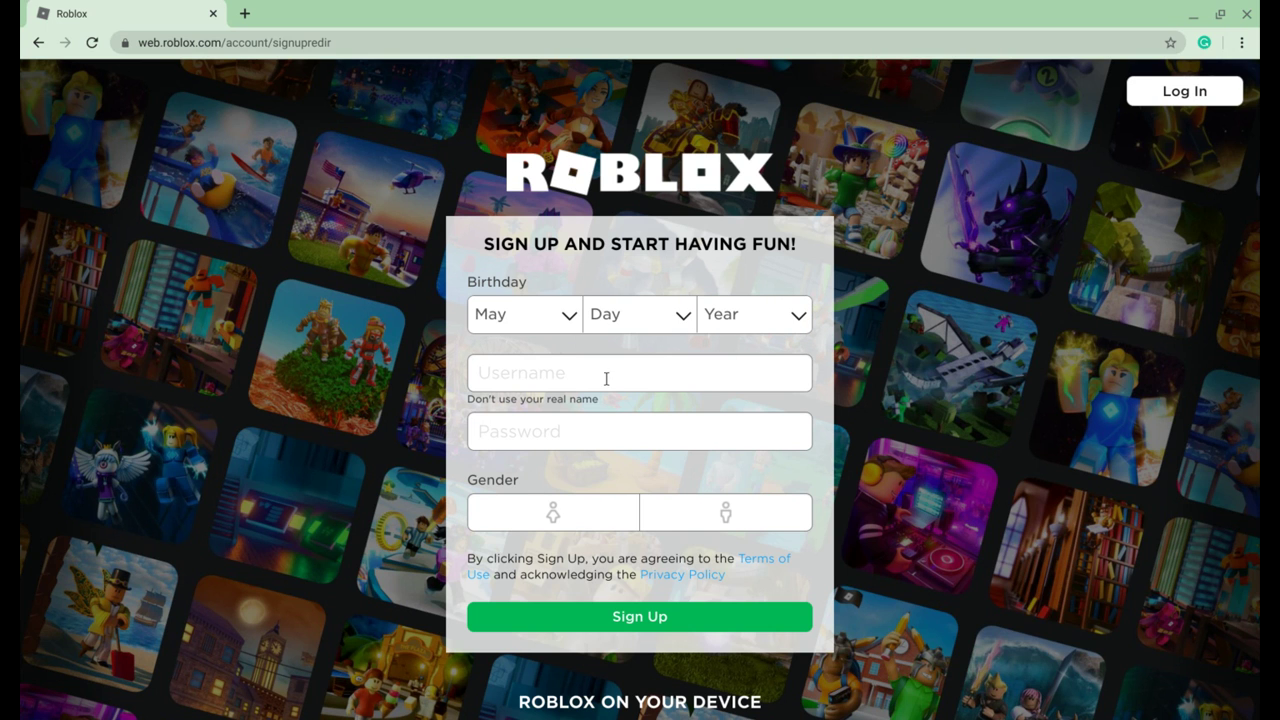
{"action": "left_click", "coordinate": [643, 306]}
{"action": "left_click", "coordinate": [646, 345]}
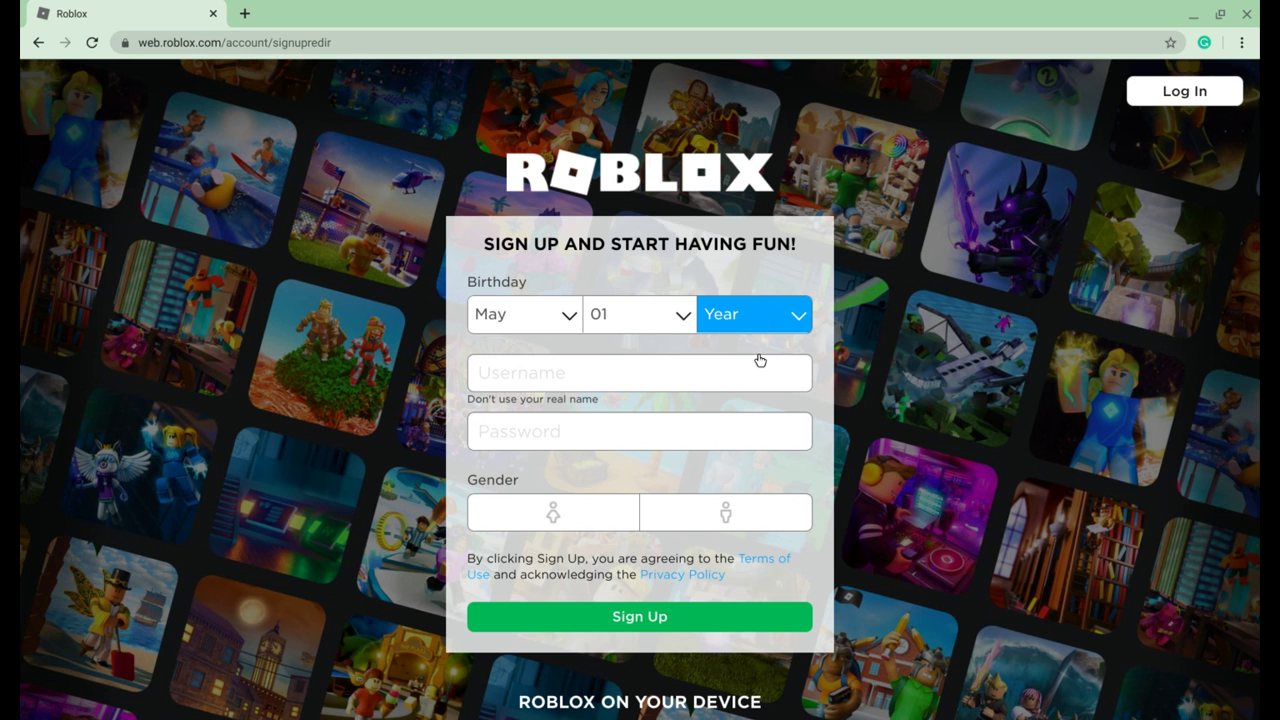
{"action": "left_click", "coordinate": [740, 611]}
{"action": "left_click", "coordinate": [563, 378]}
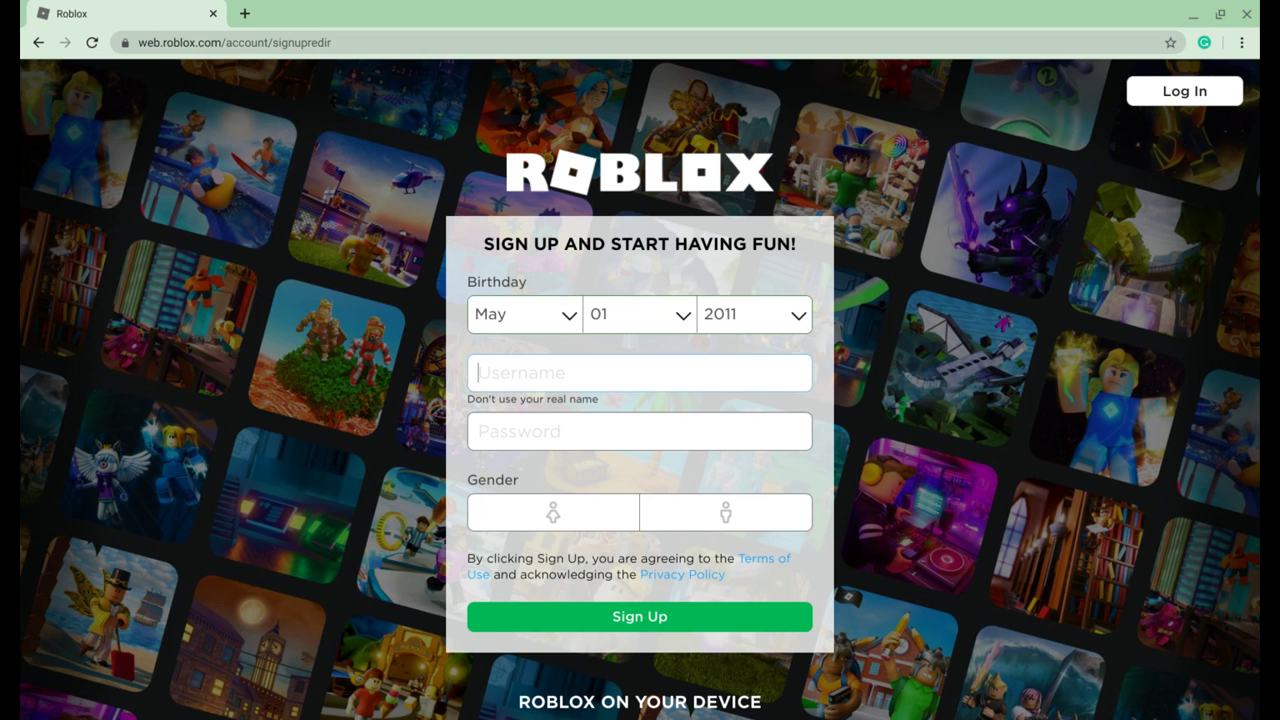
Enter the username and an eight-character password, choose male gender, and submit the sign-up.
{"action": "type", "text": "gg"}
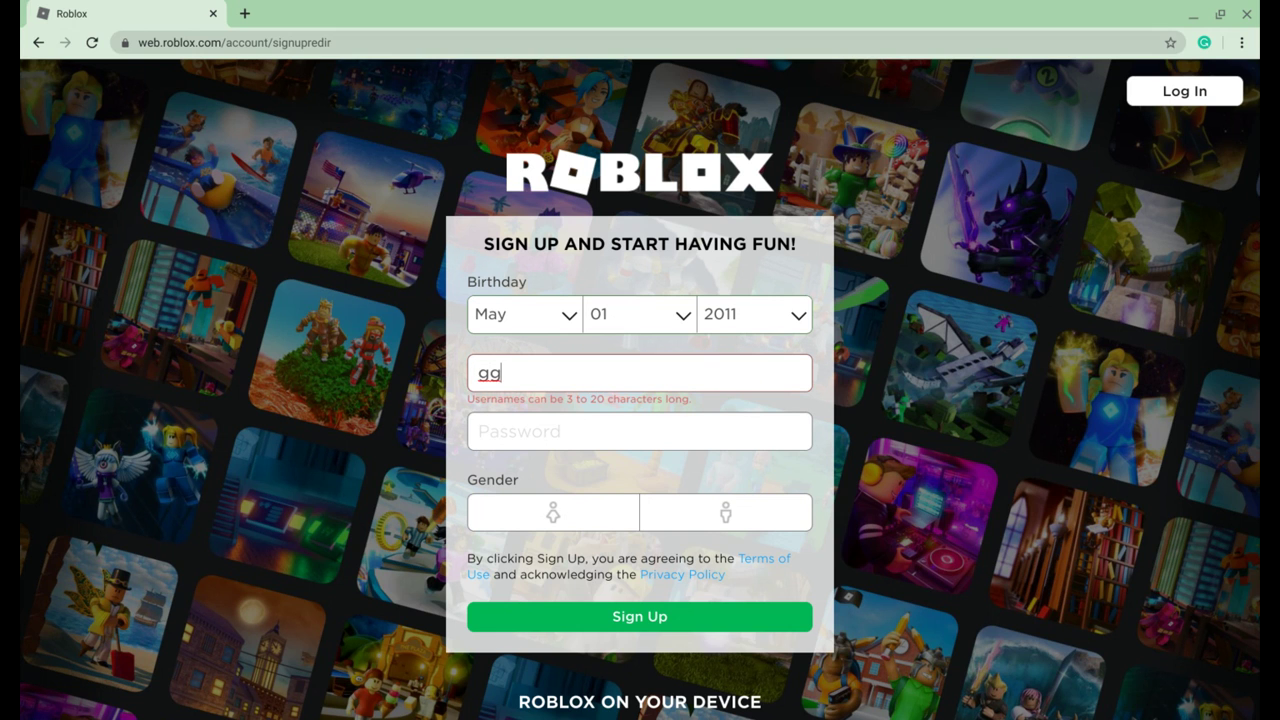
{"action": "type", "text": "time"}
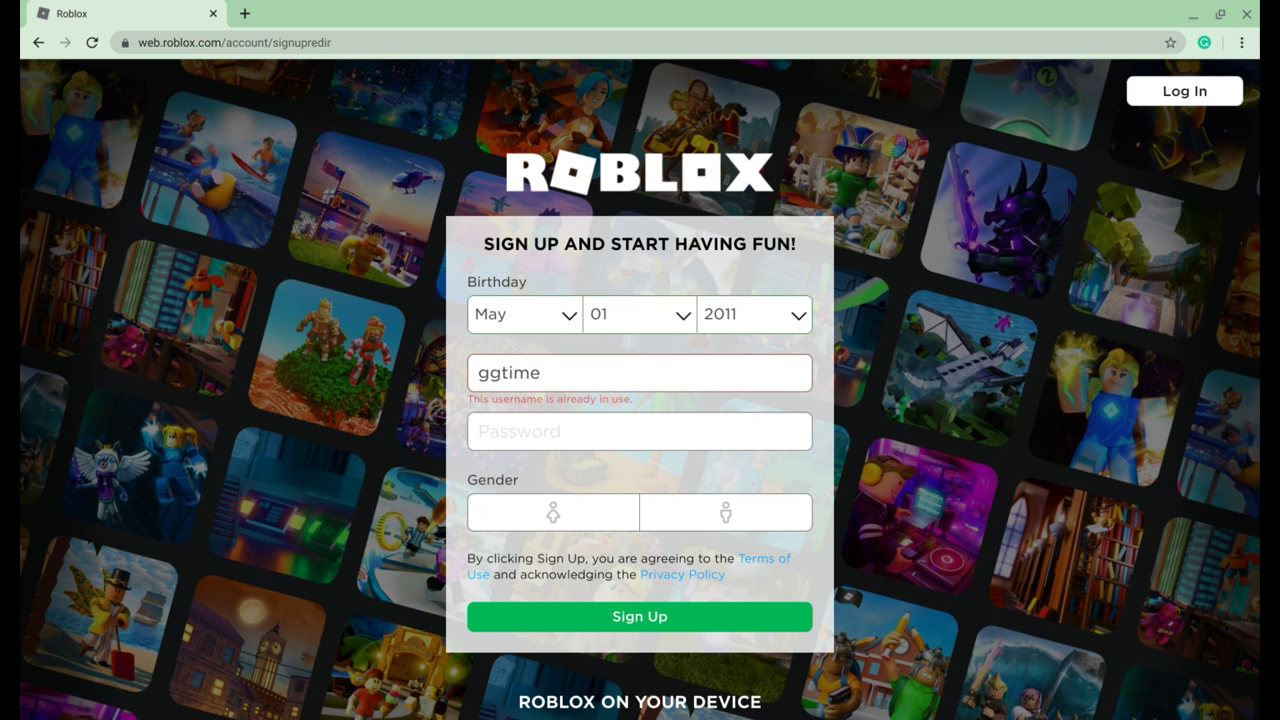
{"action": "type", "text": "line"}
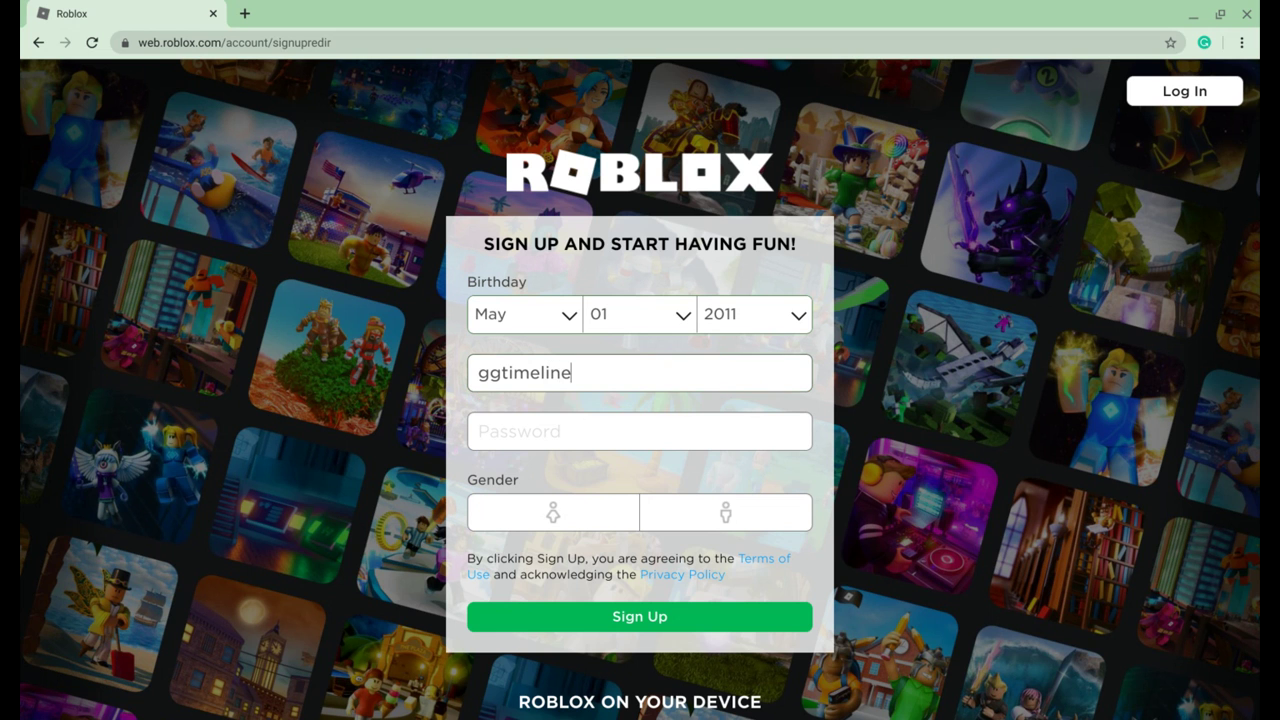
{"action": "left_click", "coordinate": [626, 430]}
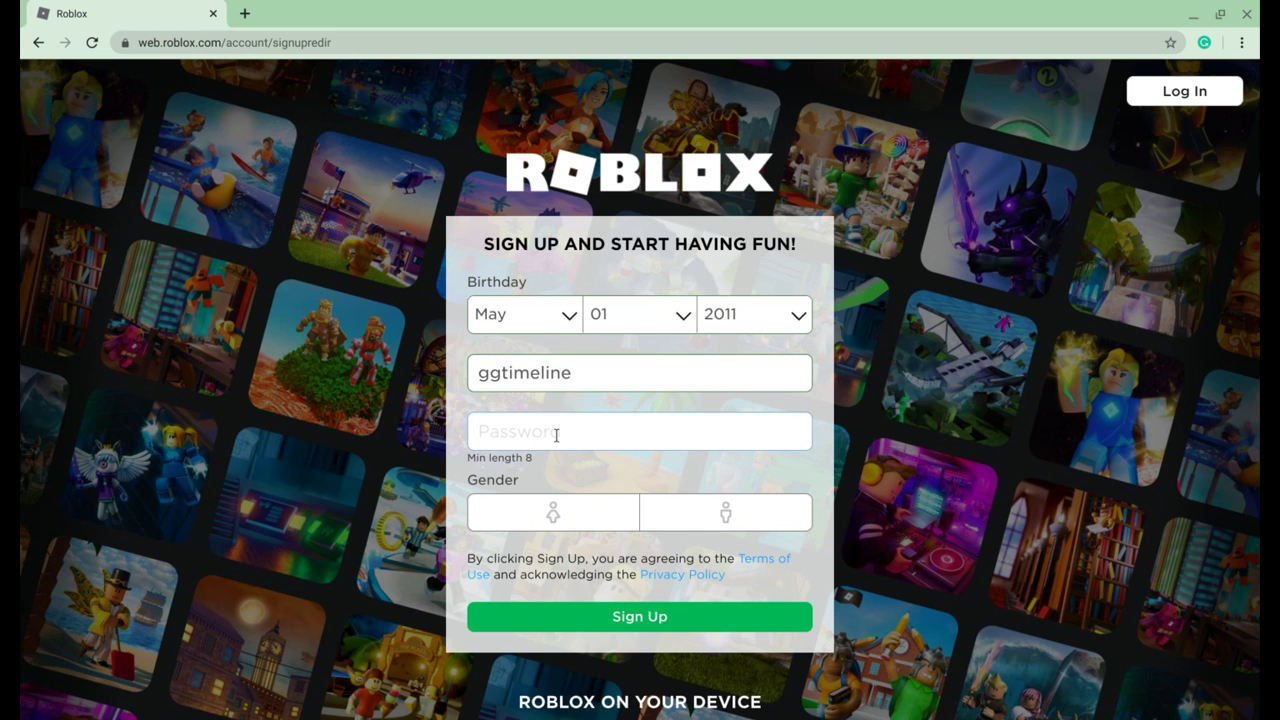
{"action": "type", "text": "g"}
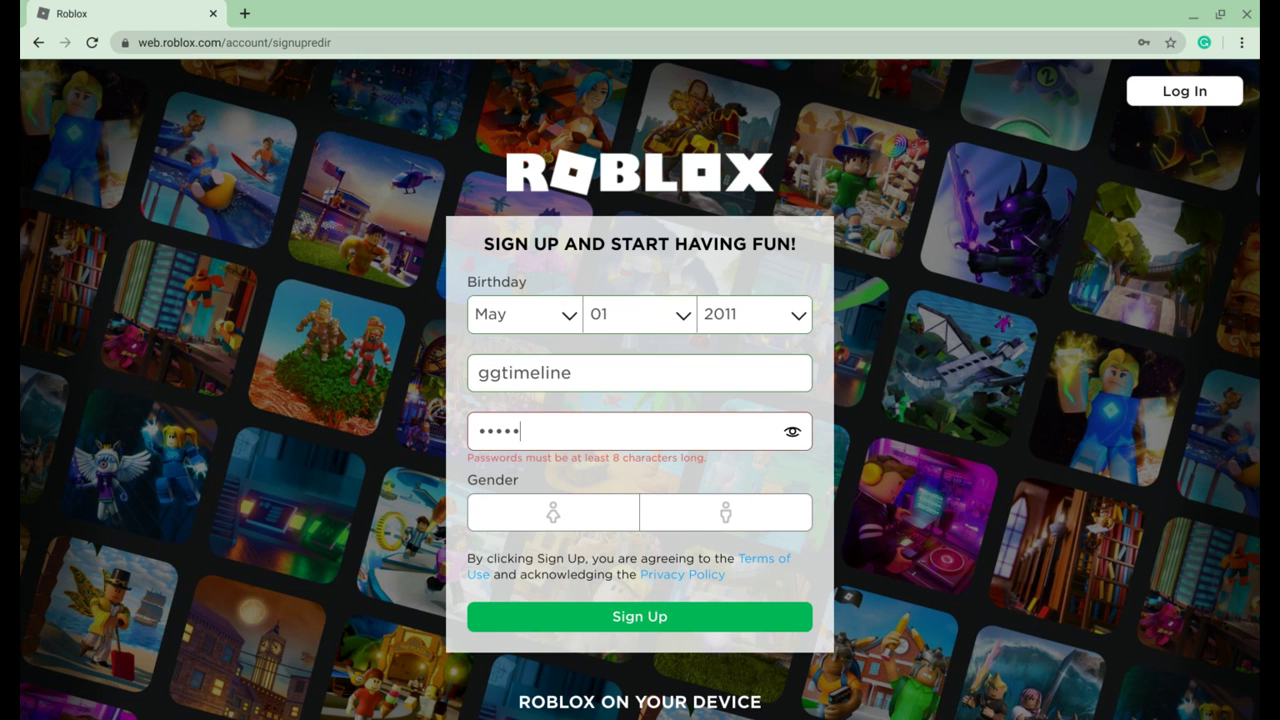
{"action": "type", "text": "1"}
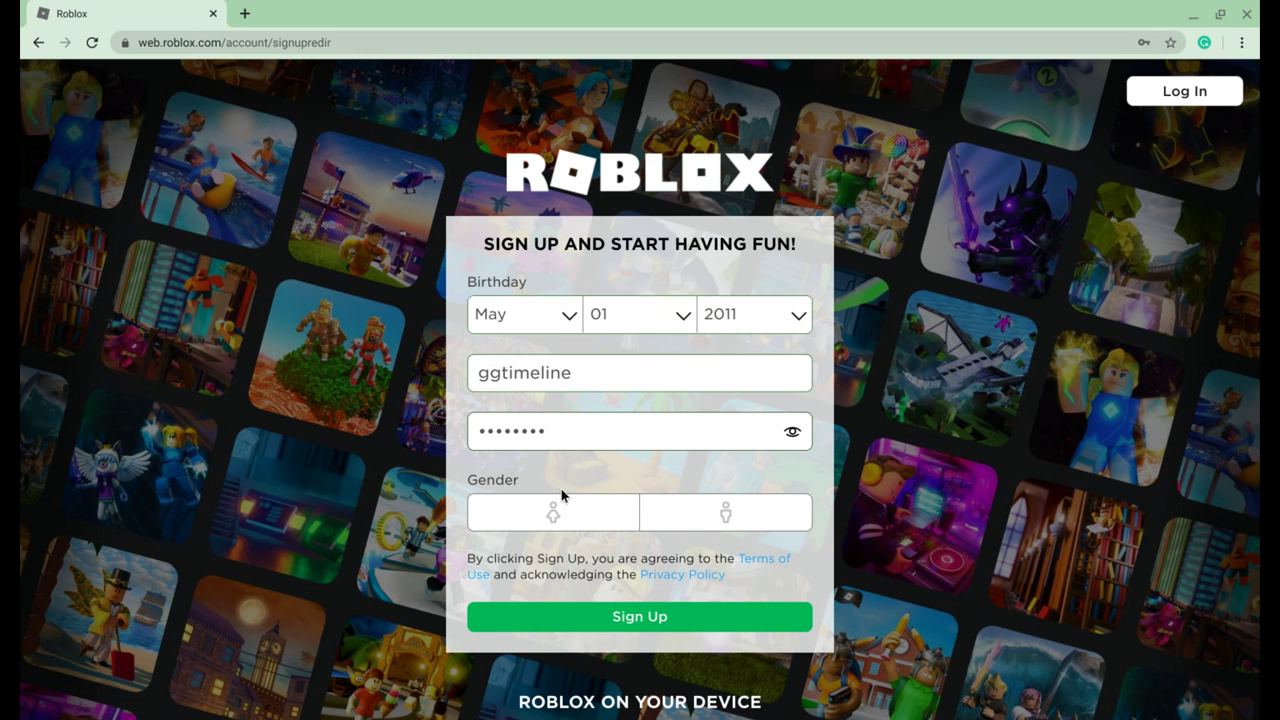
{"action": "left_click", "coordinate": [598, 521]}
{"action": "left_click", "coordinate": [715, 503]}
{"action": "left_click", "coordinate": [624, 617]}
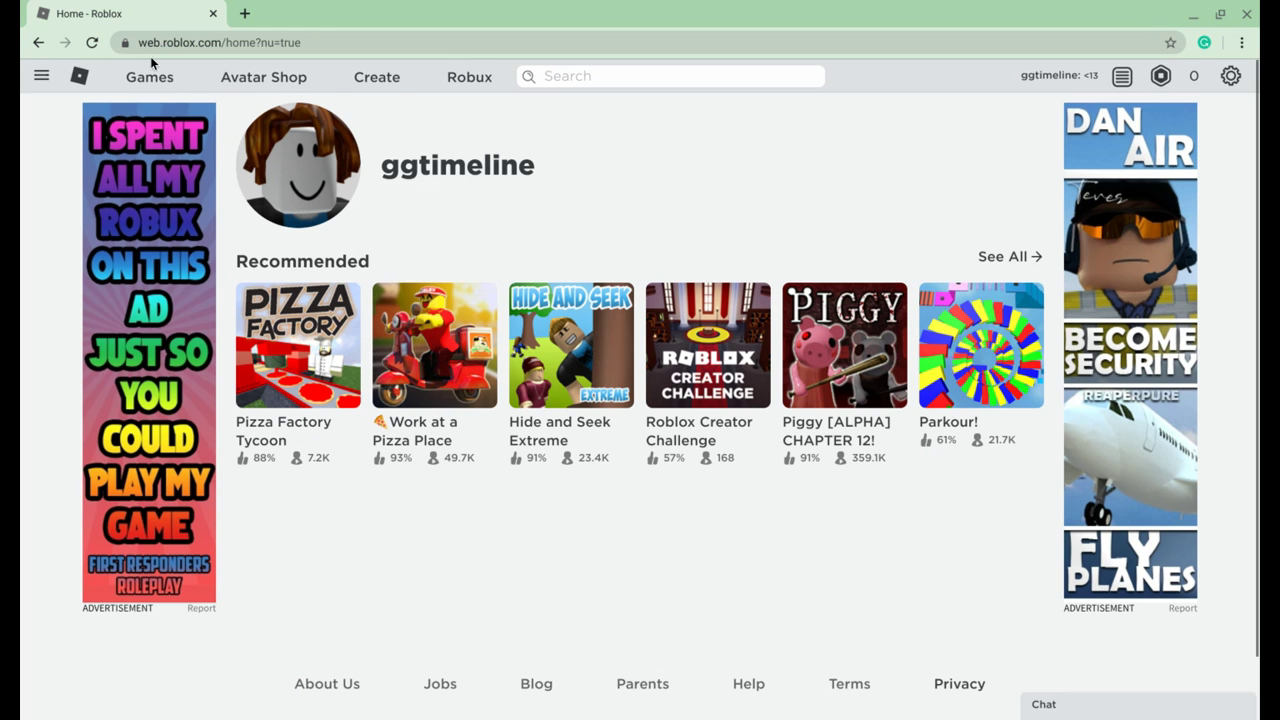
Open the new account's profile, view its starter place under Creations, then scroll through About.
{"action": "left_click", "coordinate": [318, 188]}
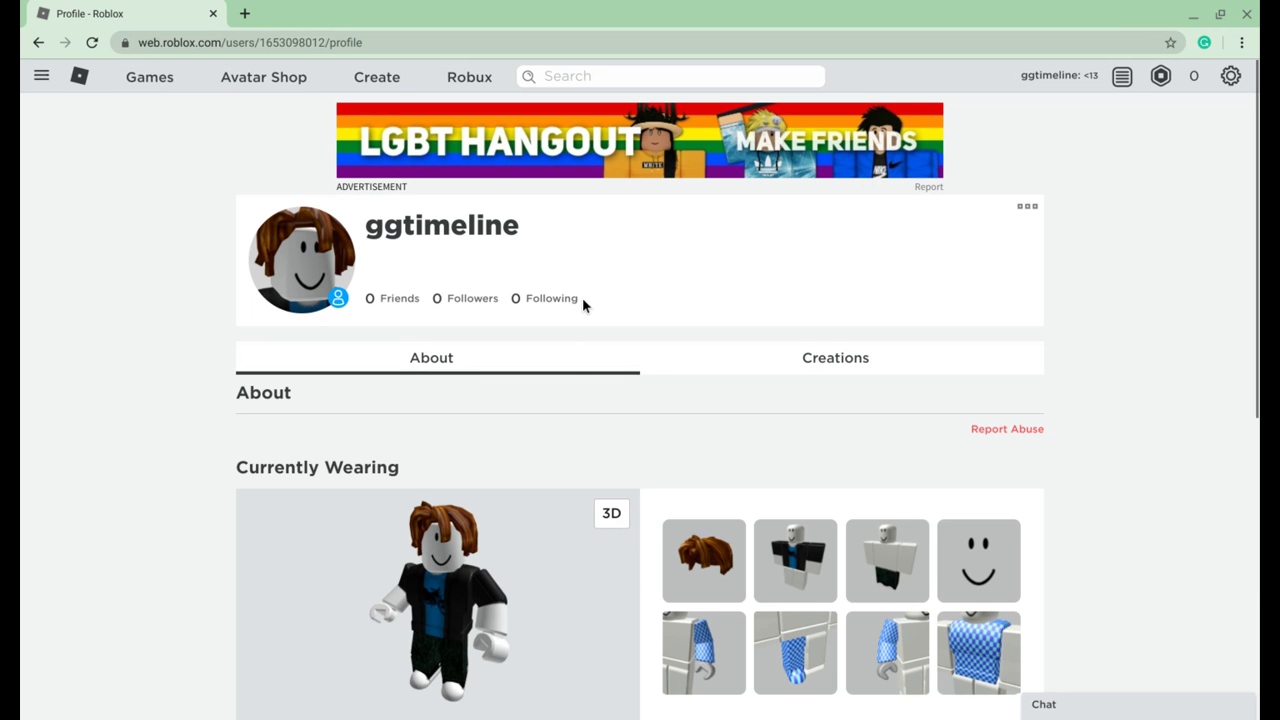
{"action": "scroll", "coordinate": [651, 366], "scroll_direction": "down", "scroll_amount": 2}
{"action": "scroll", "coordinate": [651, 366], "scroll_direction": "up", "scroll_amount": 1}
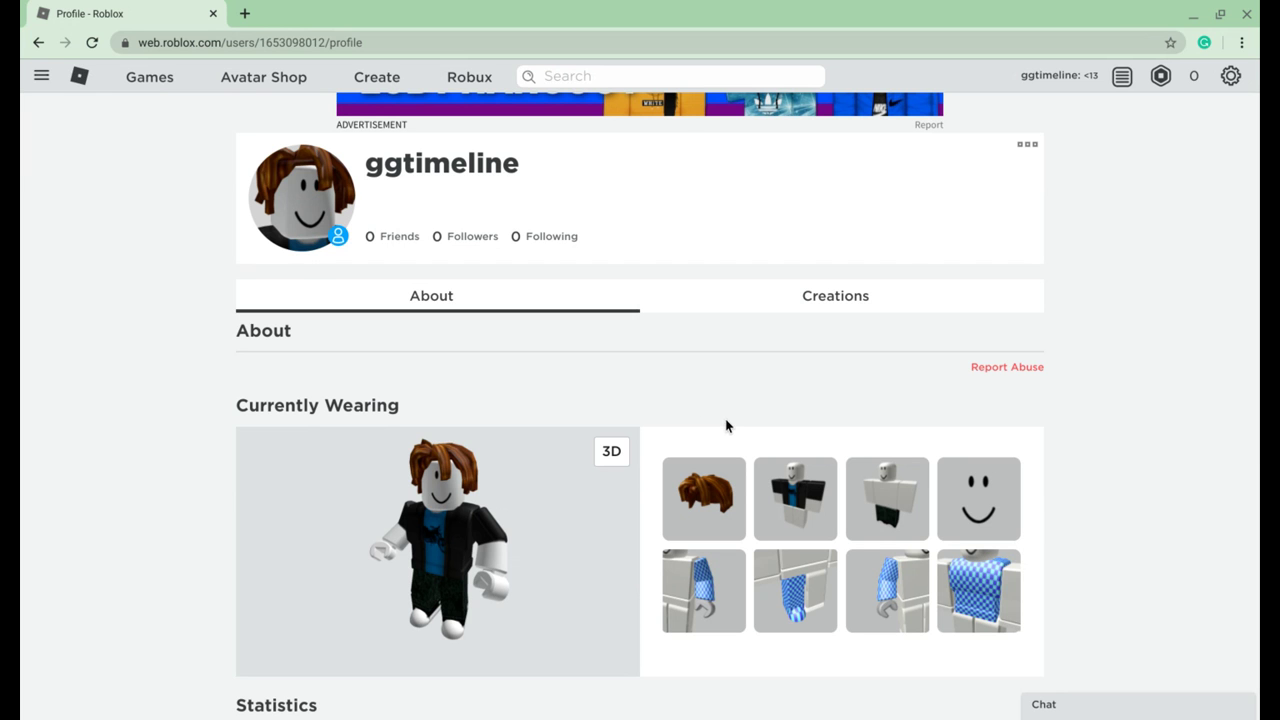
{"action": "left_click", "coordinate": [927, 304]}
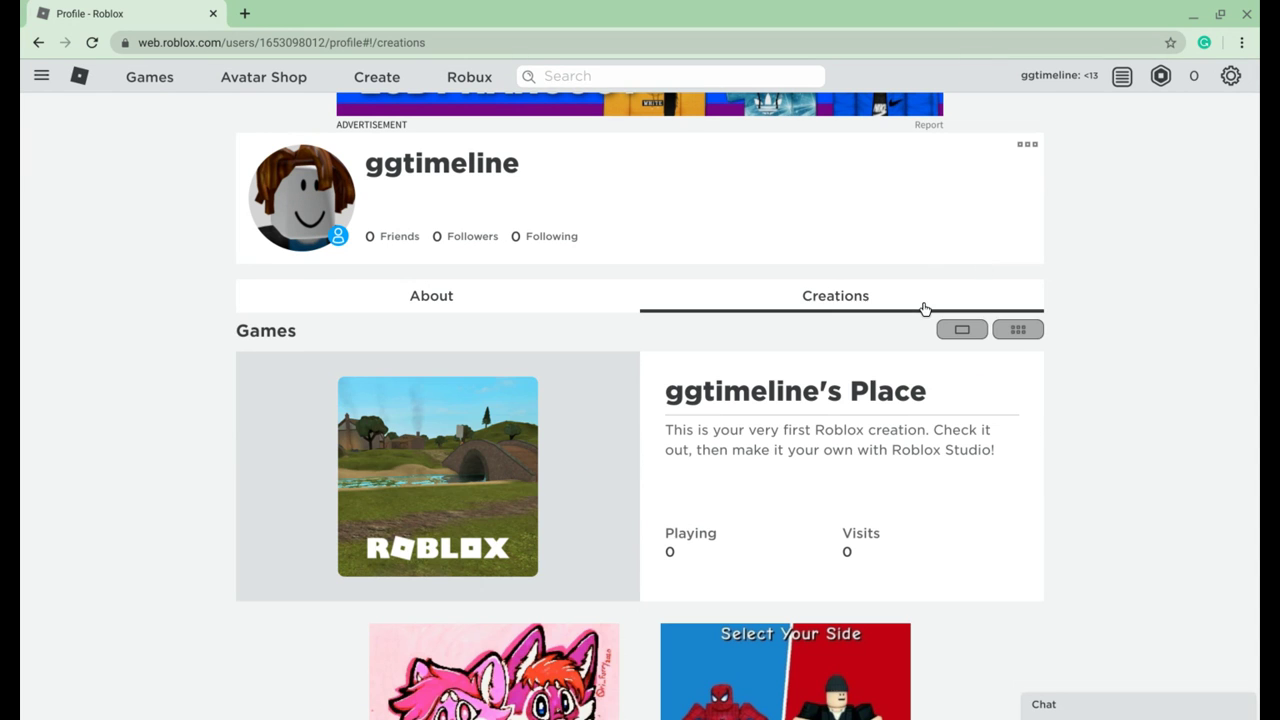
{"action": "left_click", "coordinate": [547, 307]}
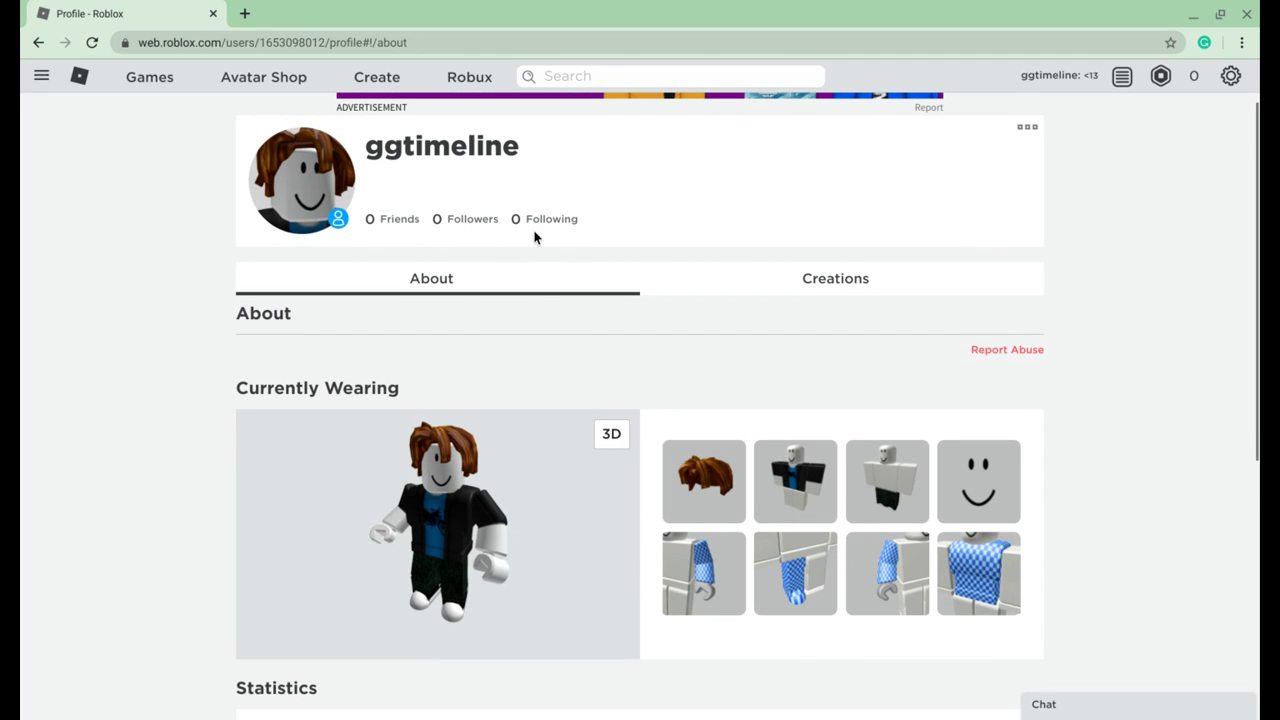
{"action": "scroll", "coordinate": [534, 237], "scroll_direction": "down", "scroll_amount": 3}
{"action": "scroll", "coordinate": [489, 371], "scroll_direction": "down", "scroll_amount": 1}
{"action": "scroll", "coordinate": [893, 417], "scroll_direction": "down", "scroll_amount": 2}
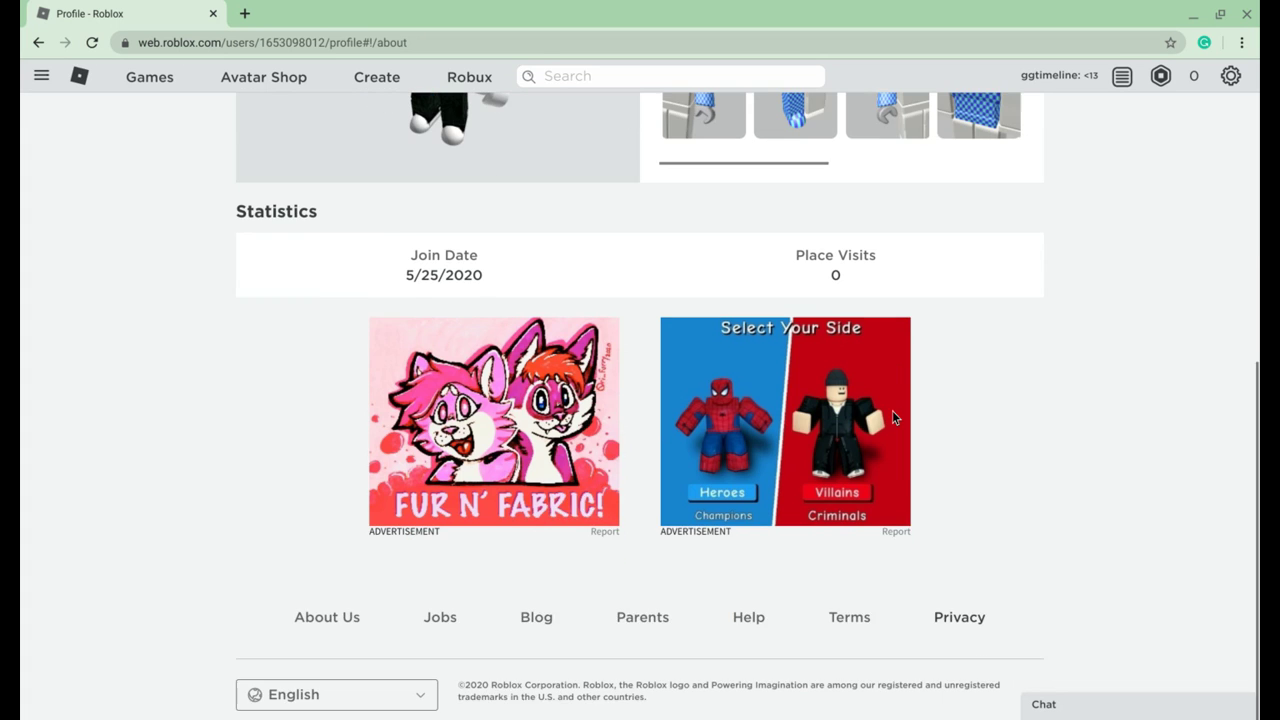
{"action": "scroll", "coordinate": [893, 417], "scroll_direction": "up", "scroll_amount": 7}
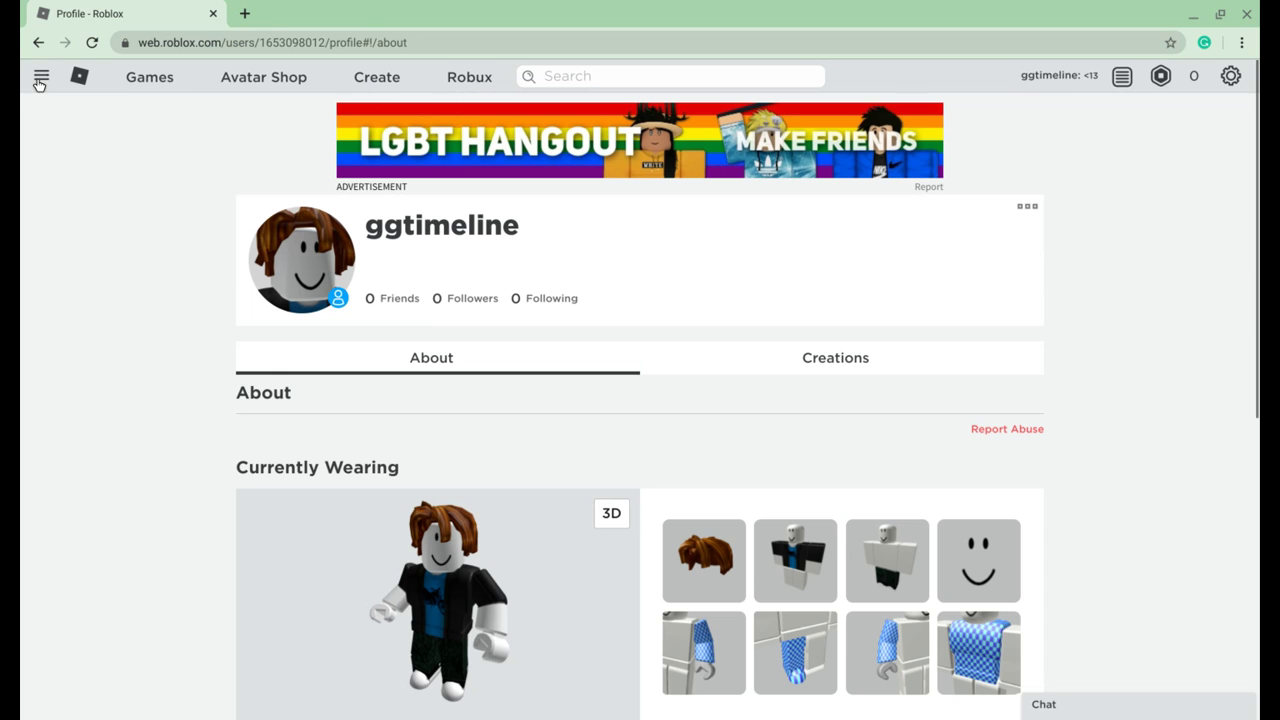
Check the 0 Robux balance, view the Welcome to Roblox message in Messages, then open Avatar.
{"action": "left_click", "coordinate": [1160, 76]}
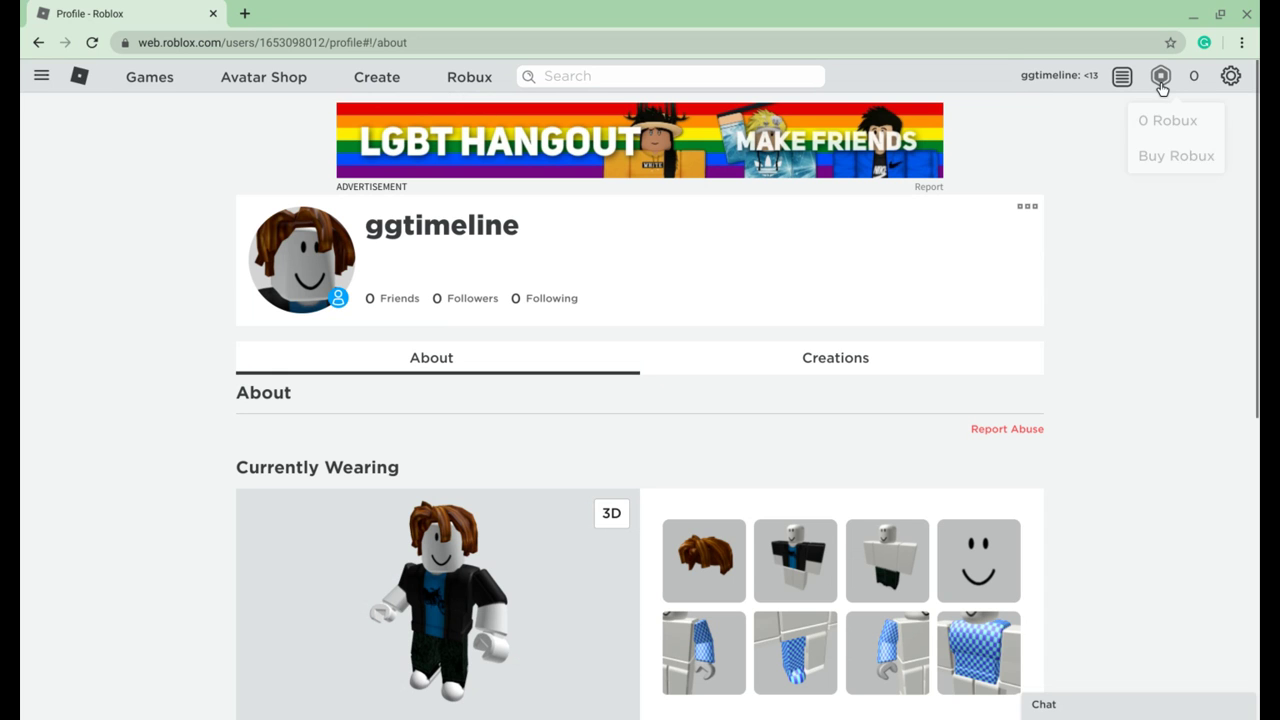
{"action": "left_click", "coordinate": [1160, 78]}
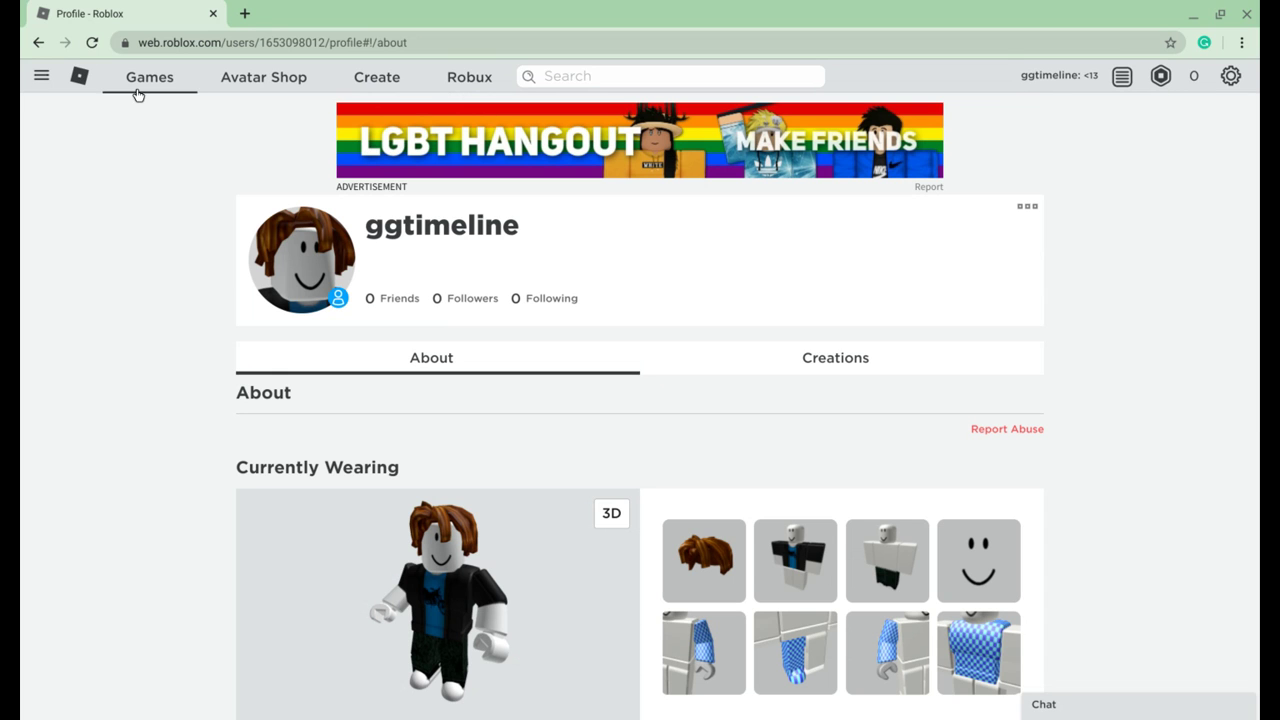
{"action": "left_click", "coordinate": [41, 76]}
{"action": "left_click", "coordinate": [103, 214]}
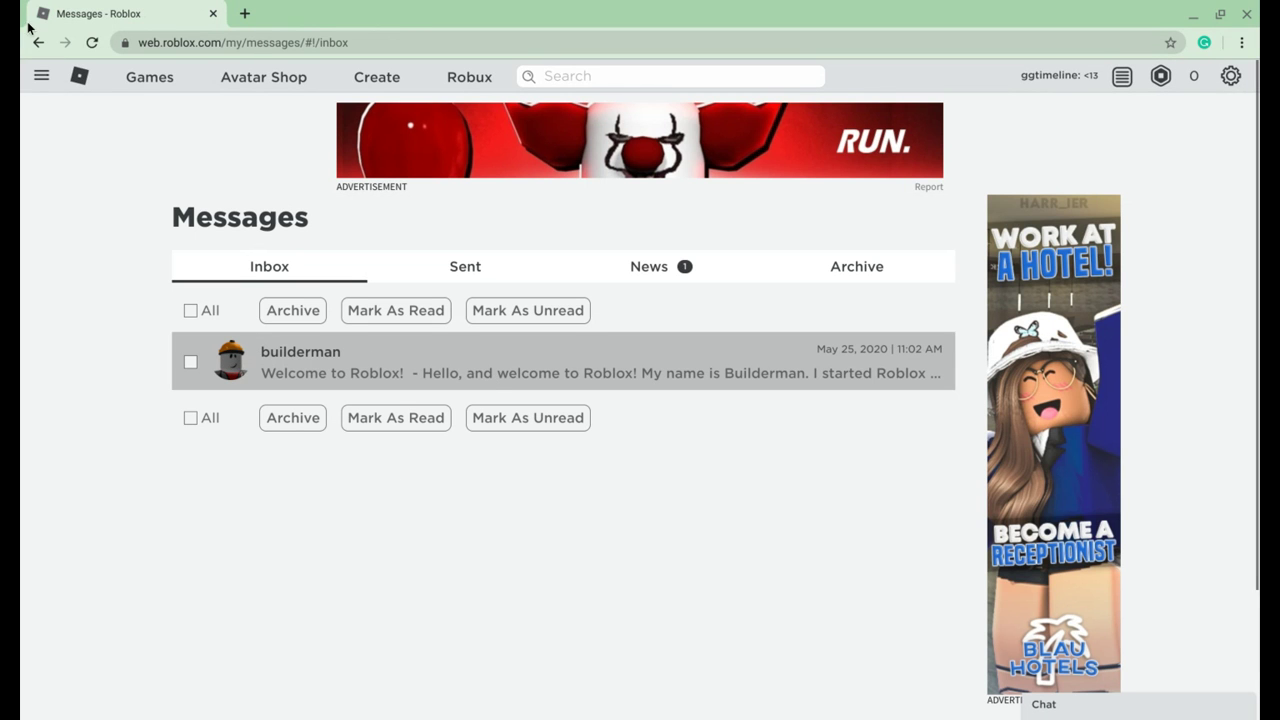
{"action": "left_click", "coordinate": [44, 82]}
{"action": "left_click", "coordinate": [100, 264]}
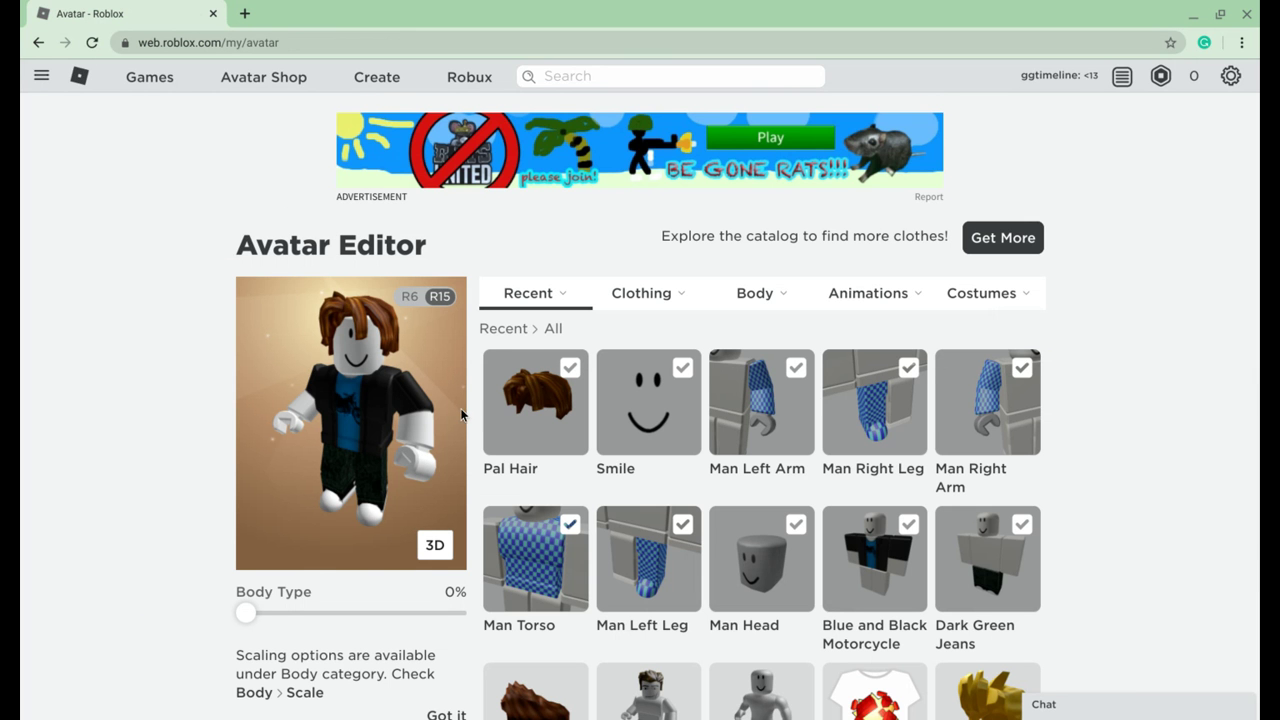
Put the ROBLOX Boy costume and the Bloxxer shirt on the avatar.
{"action": "scroll", "coordinate": [705, 378], "scroll_direction": "down", "scroll_amount": 2}
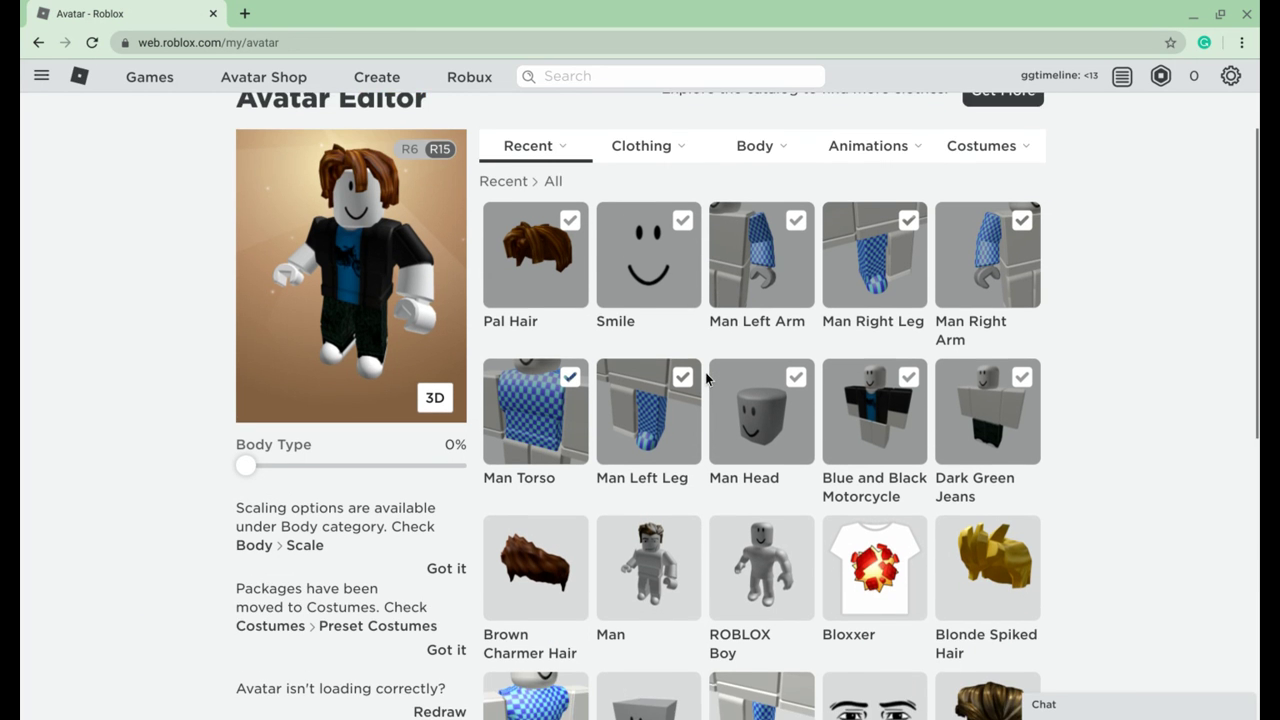
{"action": "scroll", "coordinate": [705, 378], "scroll_direction": "up", "scroll_amount": 1}
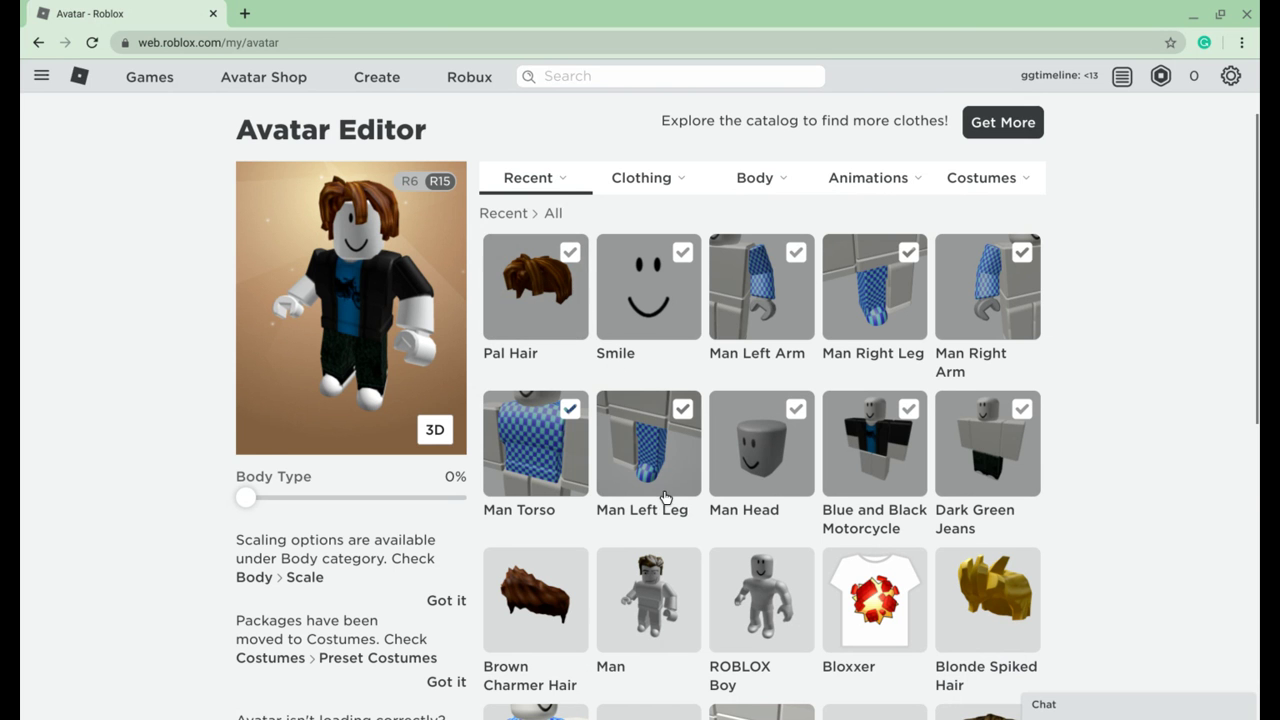
{"action": "scroll", "coordinate": [680, 480], "scroll_direction": "down", "scroll_amount": 2}
{"action": "scroll", "coordinate": [665, 497], "scroll_direction": "up", "scroll_amount": 1}
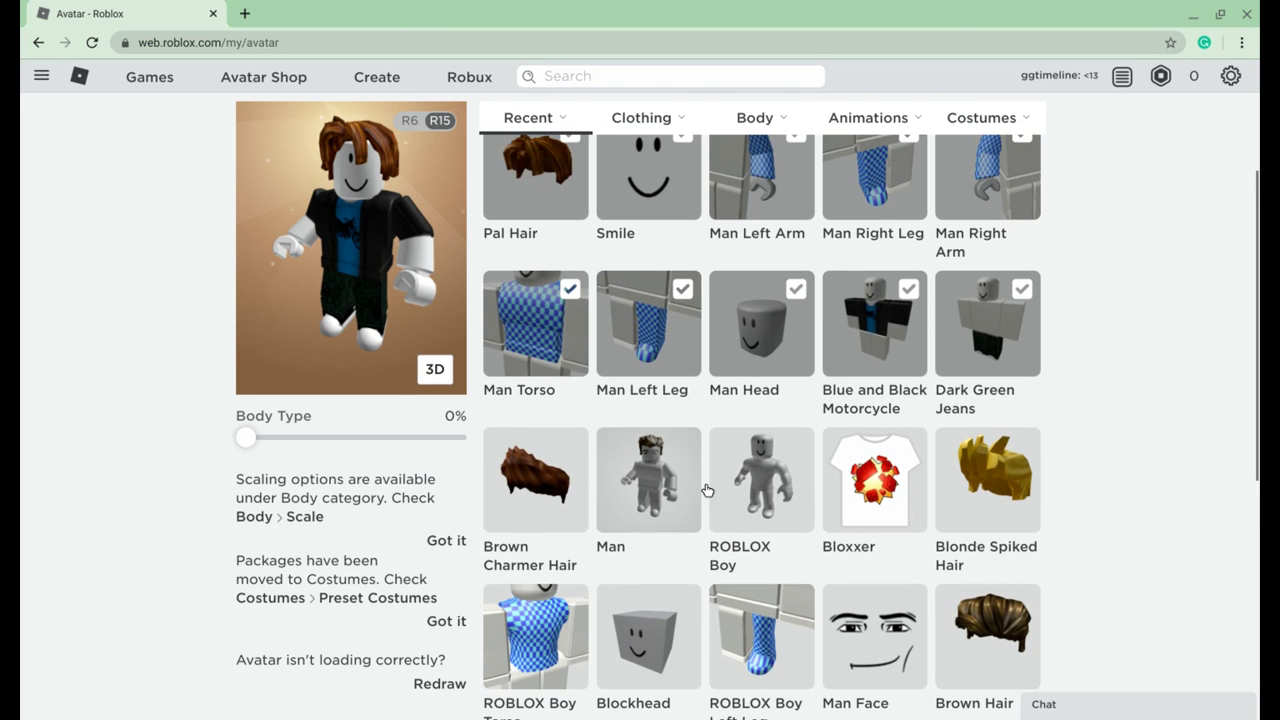
{"action": "left_click", "coordinate": [748, 487]}
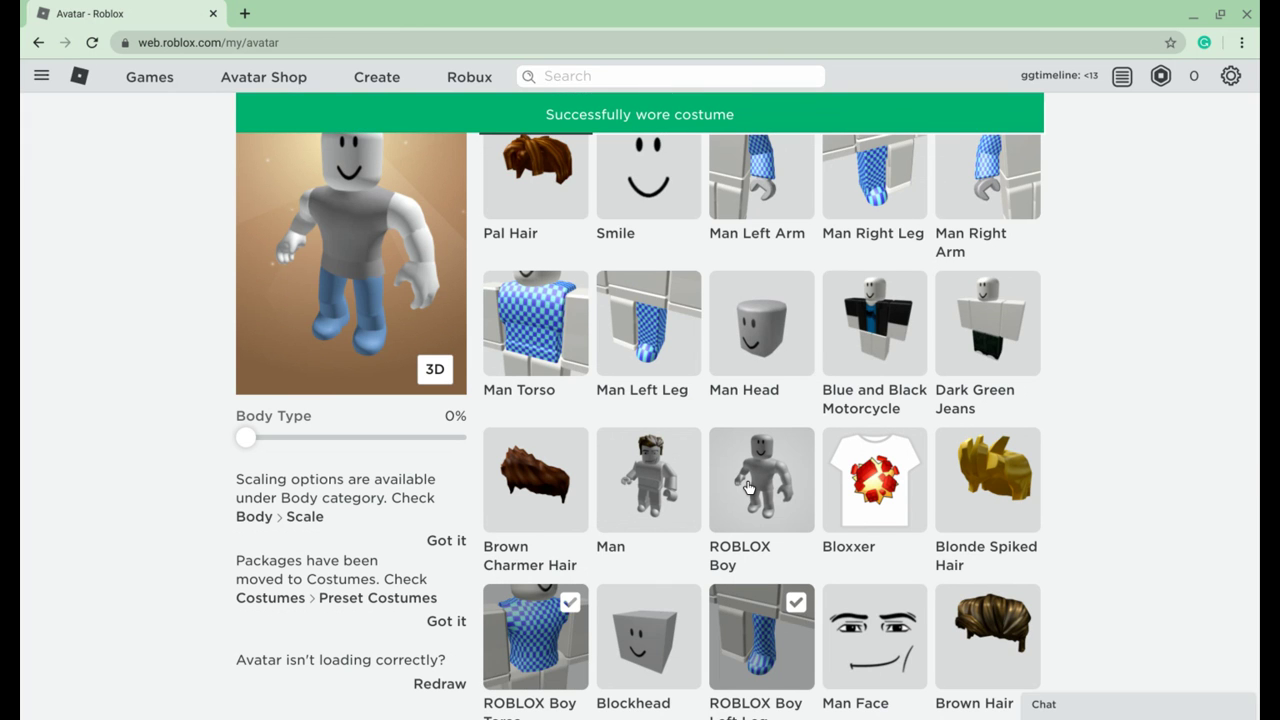
{"action": "scroll", "coordinate": [748, 487], "scroll_direction": "up", "scroll_amount": 1}
{"action": "left_click", "coordinate": [876, 556]}
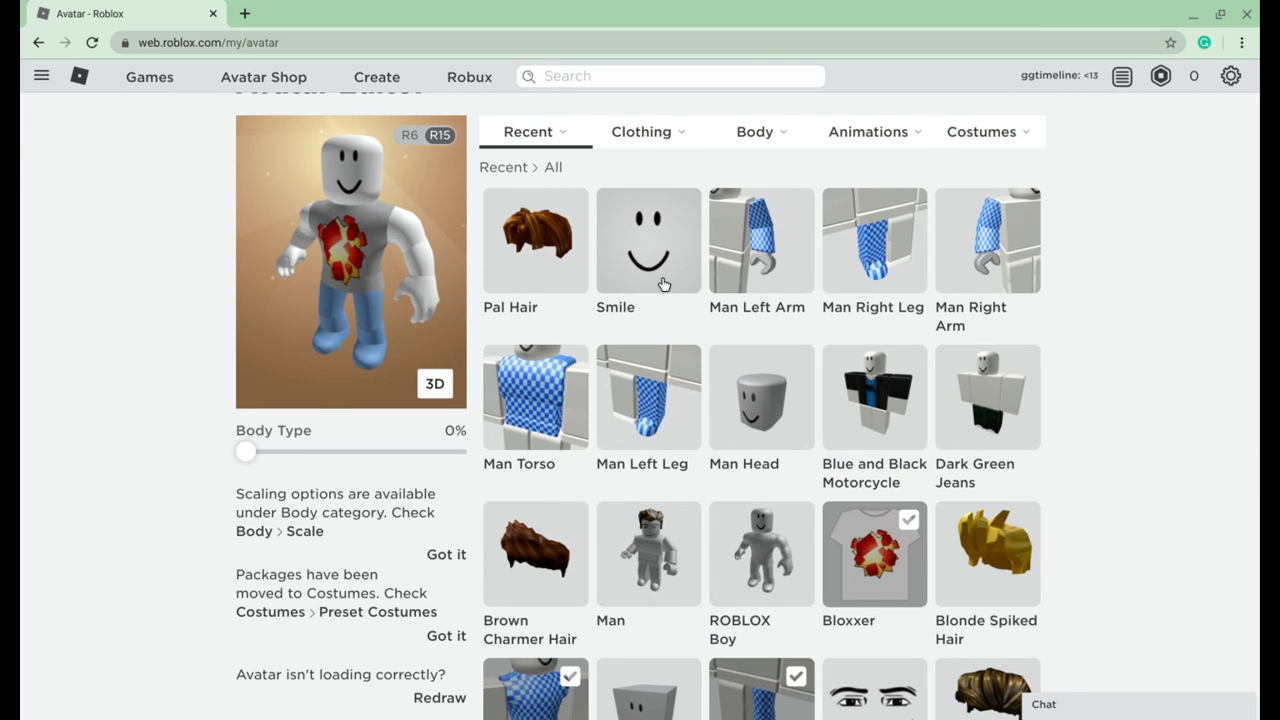
Equip Man Left Arm, Man Left Leg, Stylish Aviators and the Green Jersey.
{"action": "left_click", "coordinate": [765, 288]}
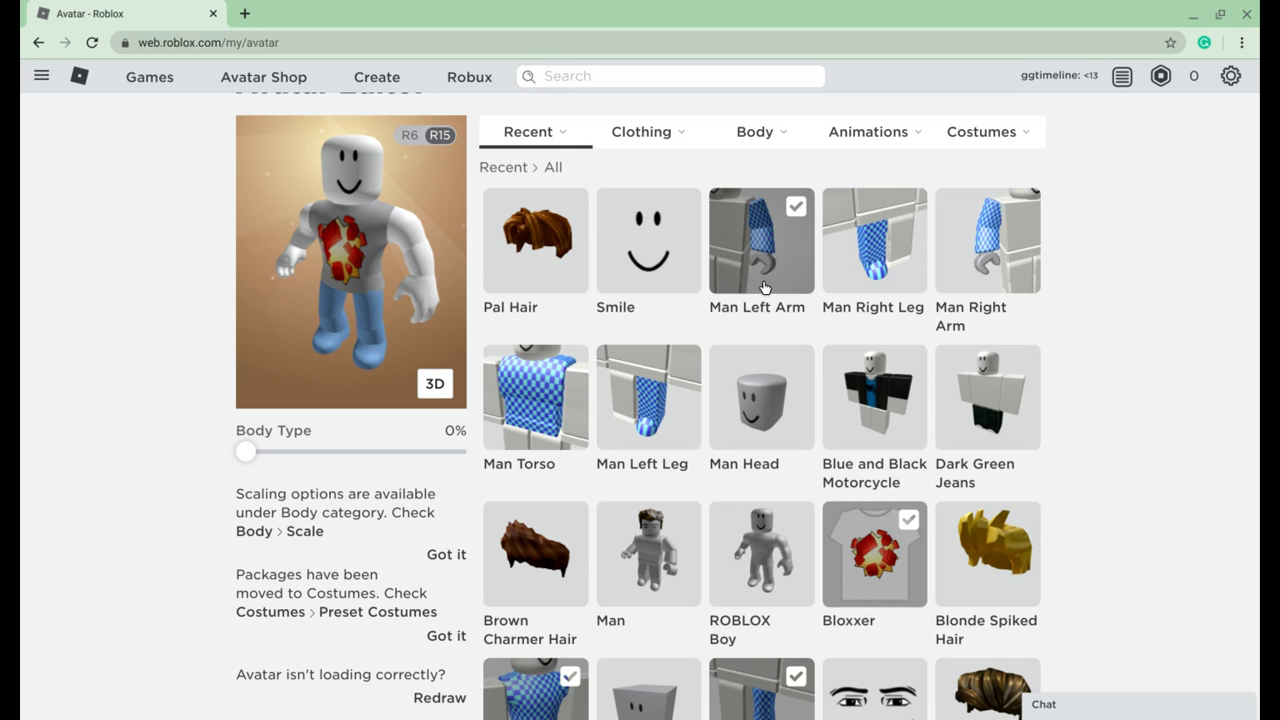
{"action": "left_click", "coordinate": [667, 455]}
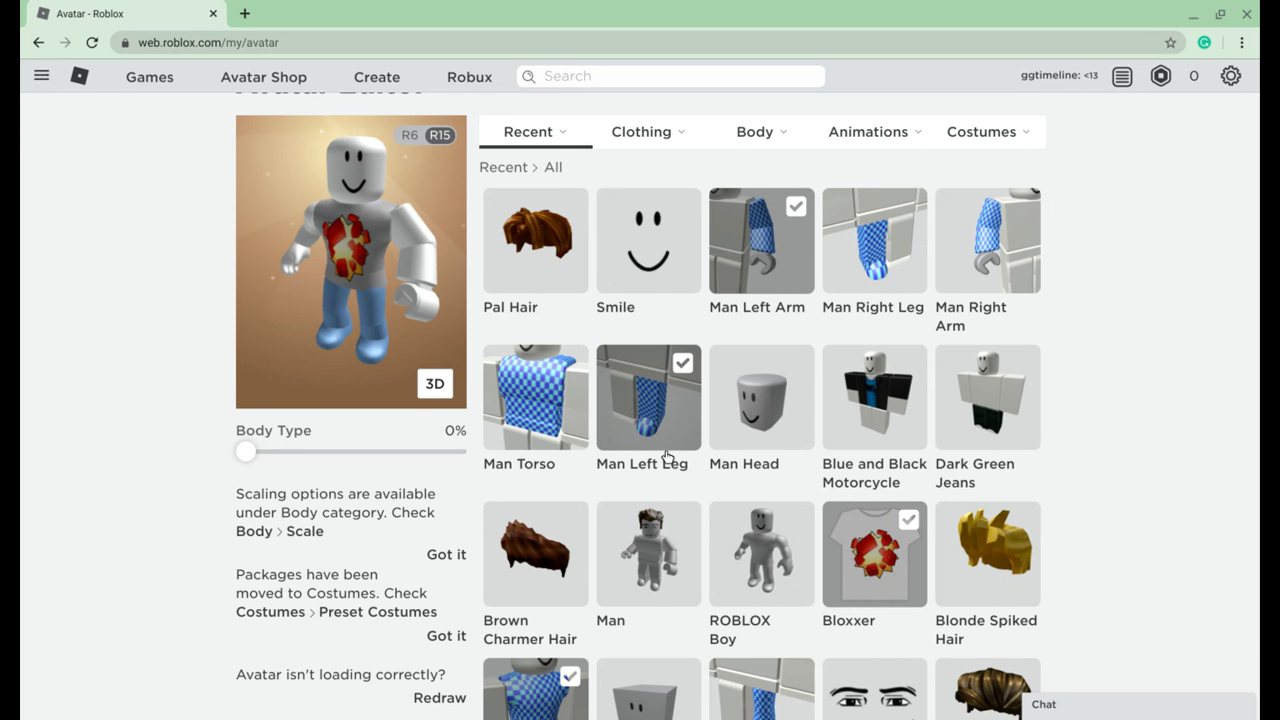
{"action": "scroll", "coordinate": [702, 473], "scroll_direction": "down", "scroll_amount": 4}
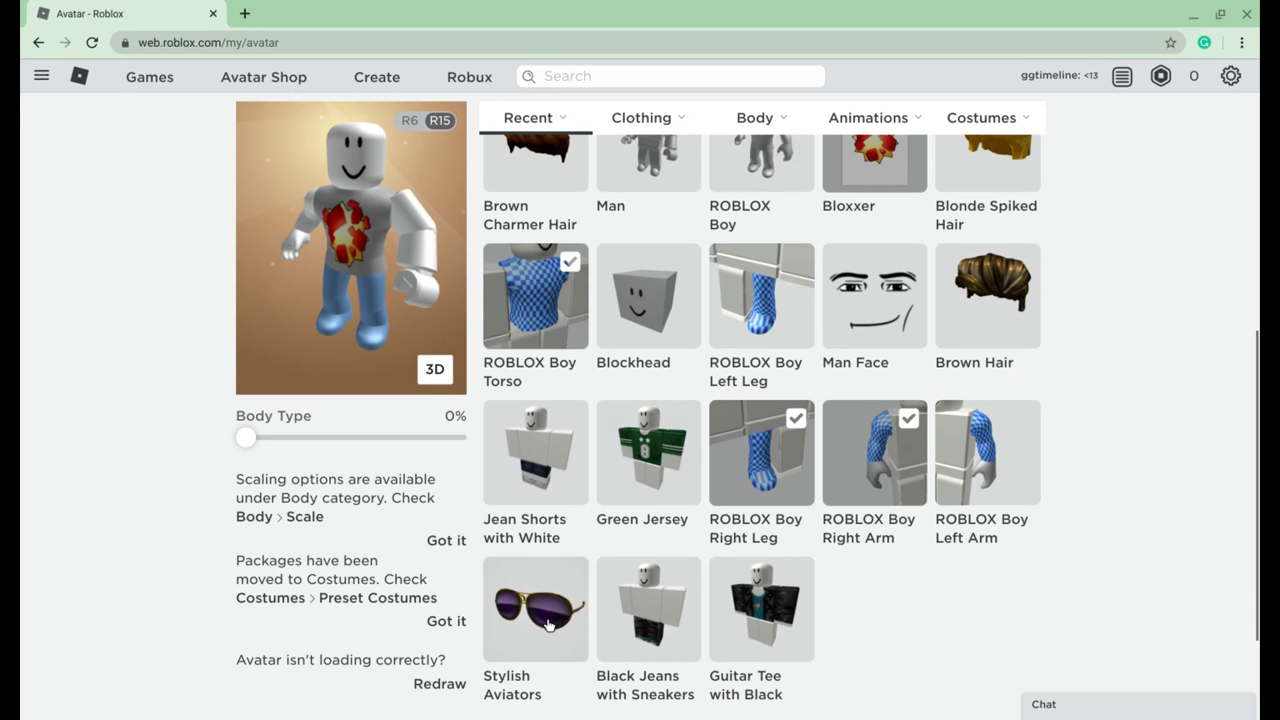
{"action": "left_click", "coordinate": [546, 625]}
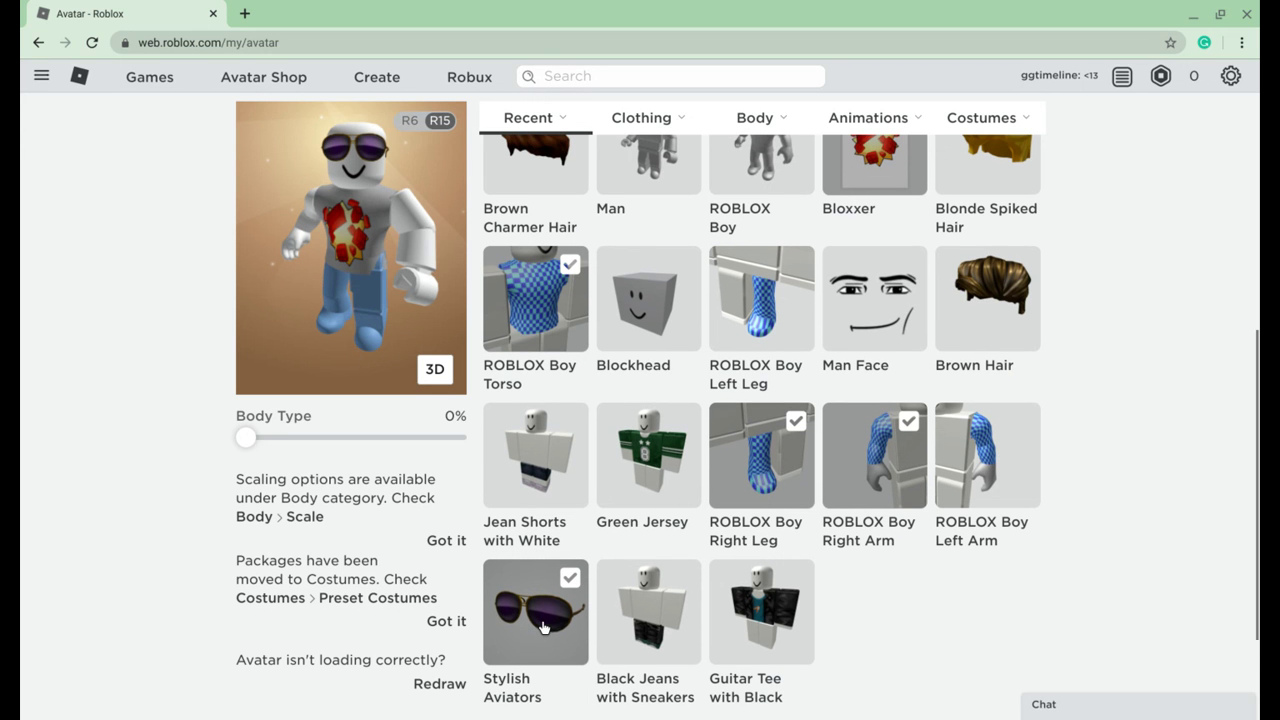
{"action": "left_click", "coordinate": [677, 492]}
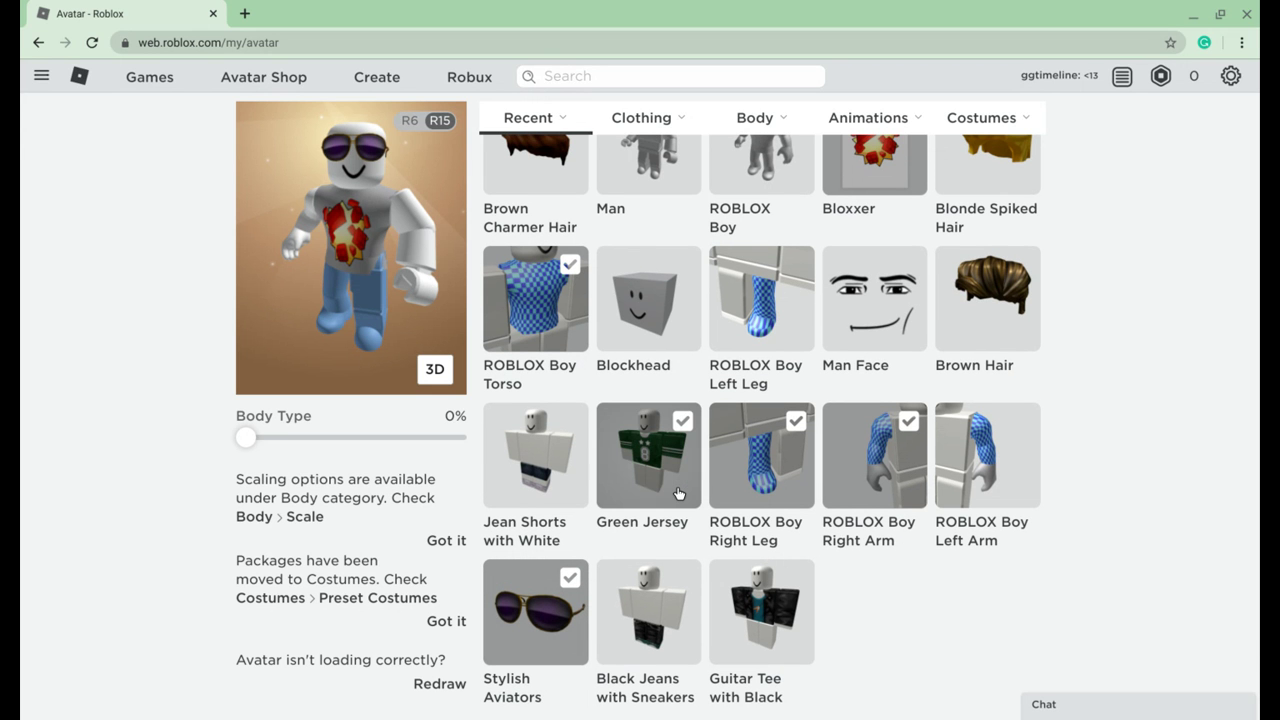
{"action": "scroll", "coordinate": [677, 492], "scroll_direction": "up", "scroll_amount": 6}
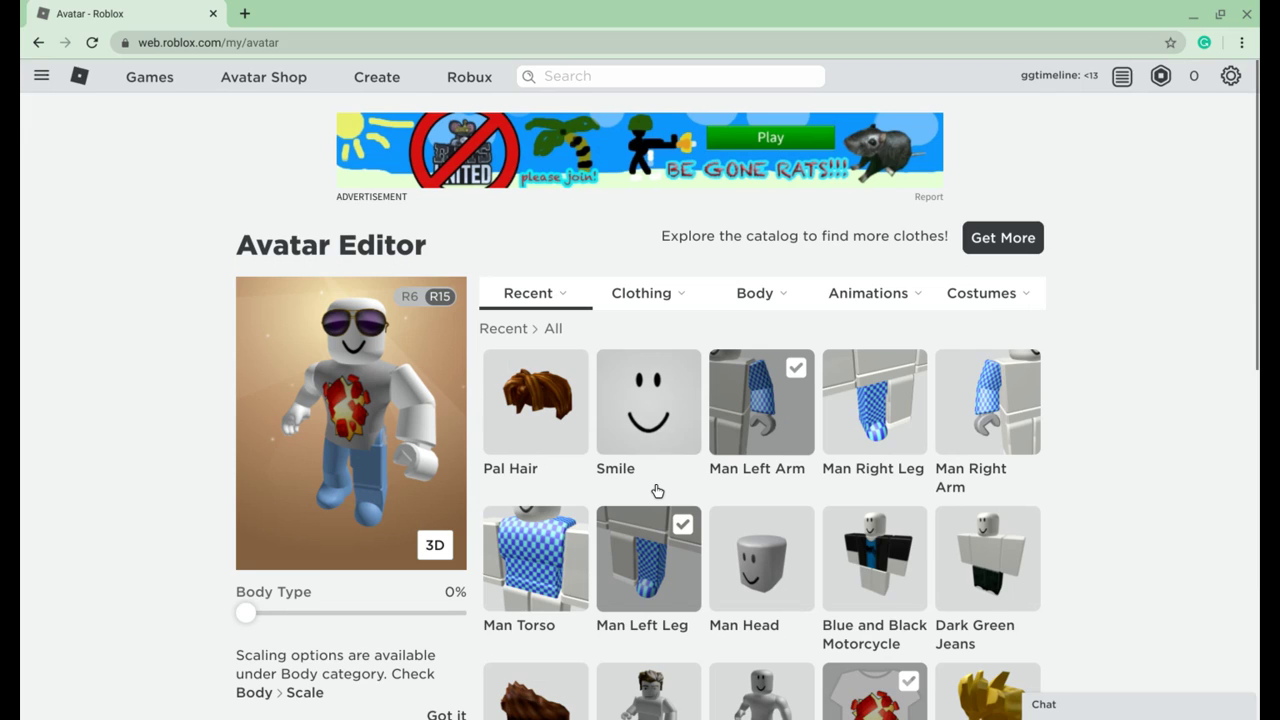
Give the avatar the Brown Hair from the Hair items.
{"action": "mouse_move", "coordinate": [660, 308]}
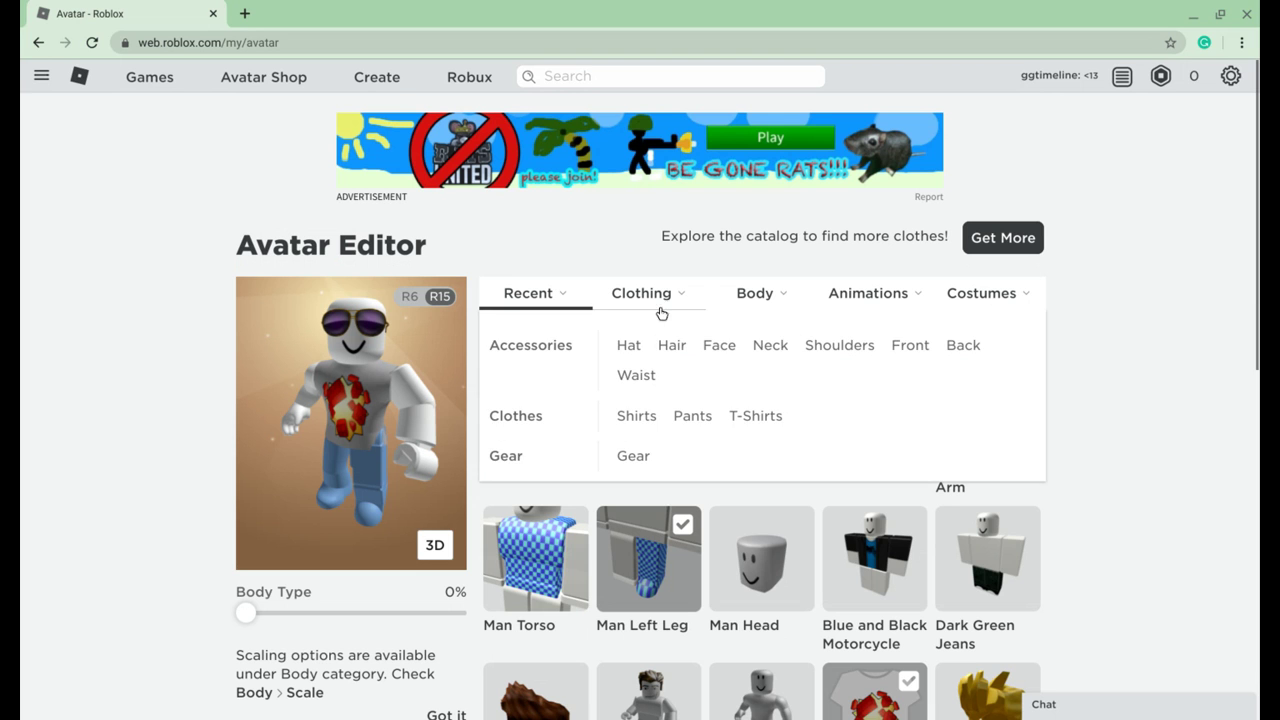
{"action": "left_click", "coordinate": [634, 358]}
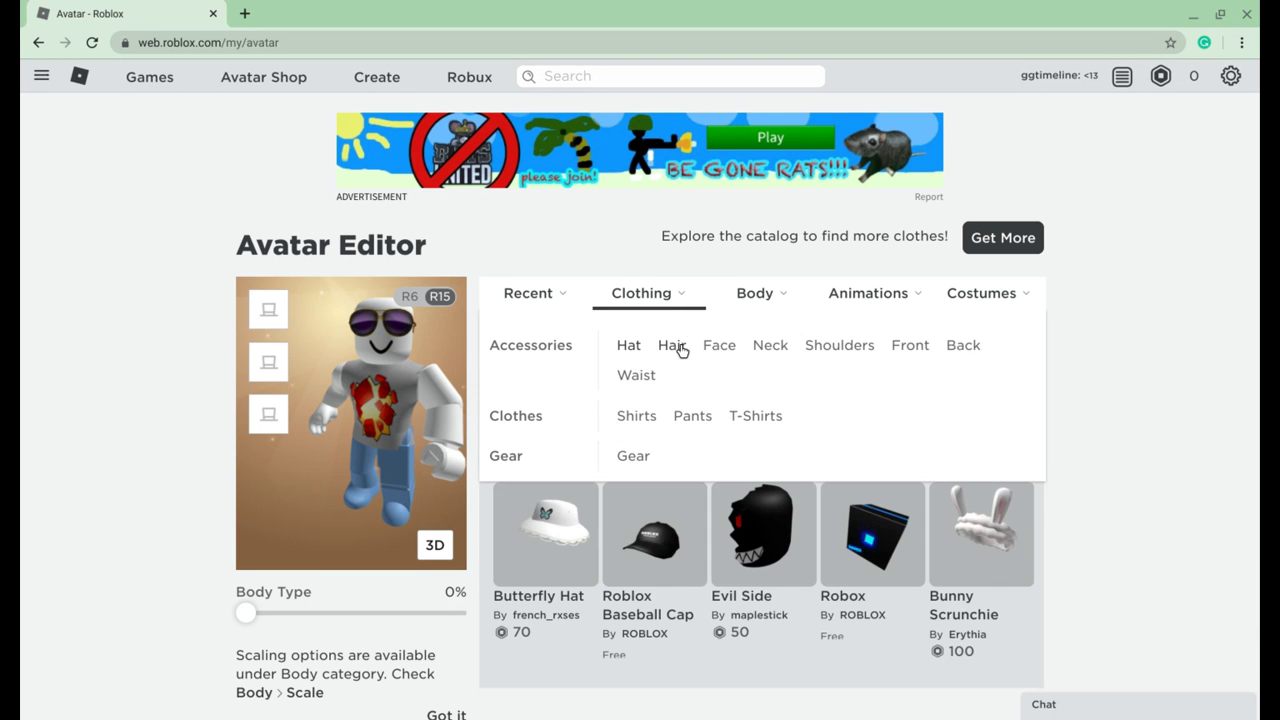
{"action": "left_click", "coordinate": [680, 349]}
{"action": "left_click", "coordinate": [670, 375]}
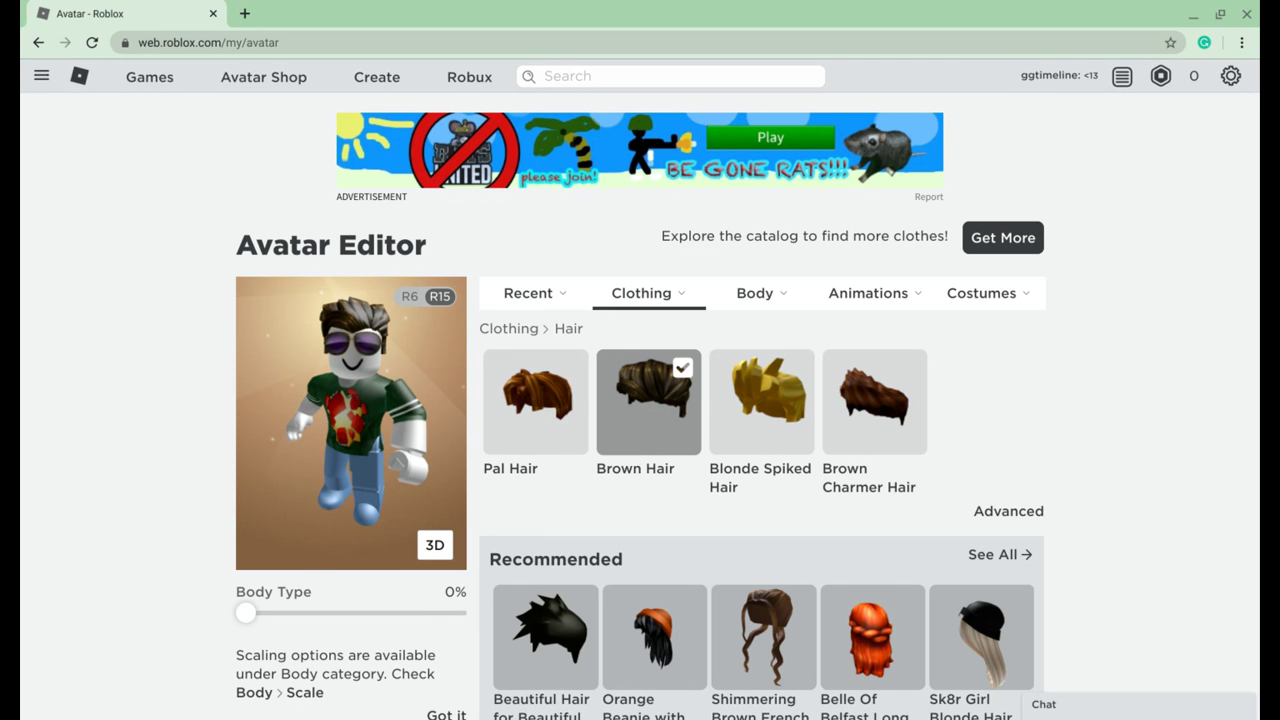
View the Buy Robux page with its Robux price packages.
{"action": "left_click", "coordinate": [1160, 76]}
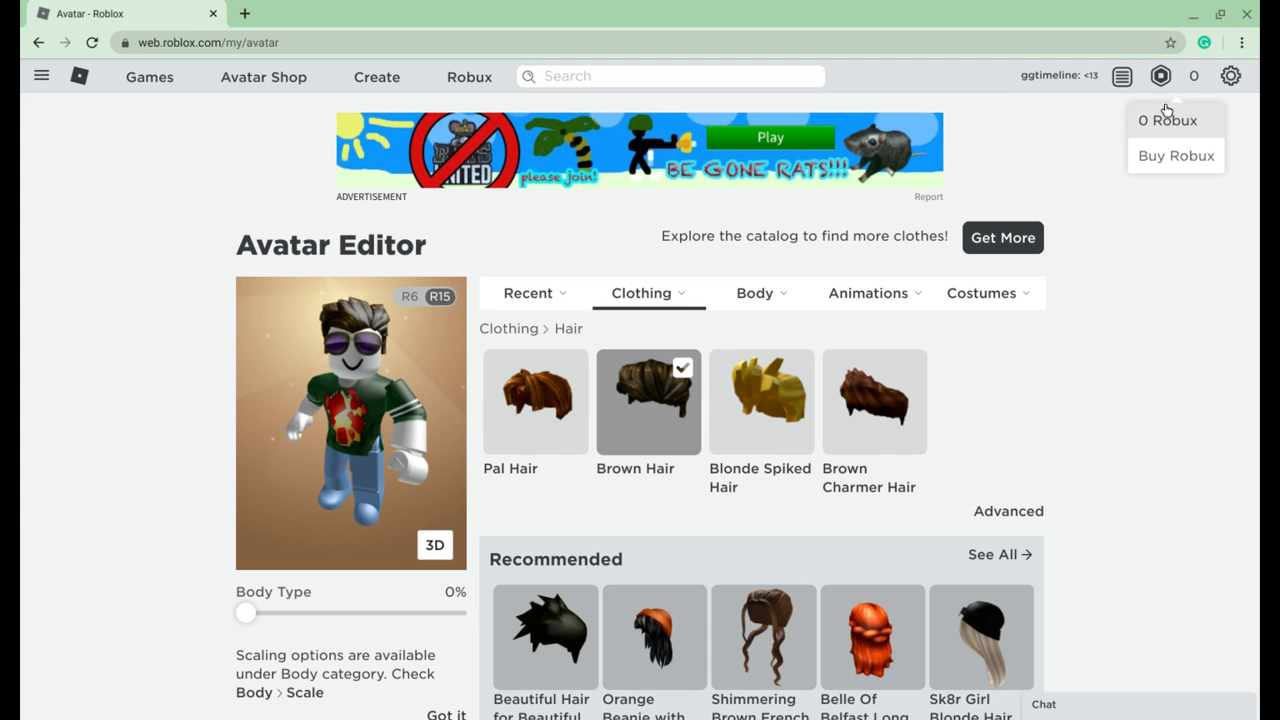
{"action": "left_click", "coordinate": [1167, 156]}
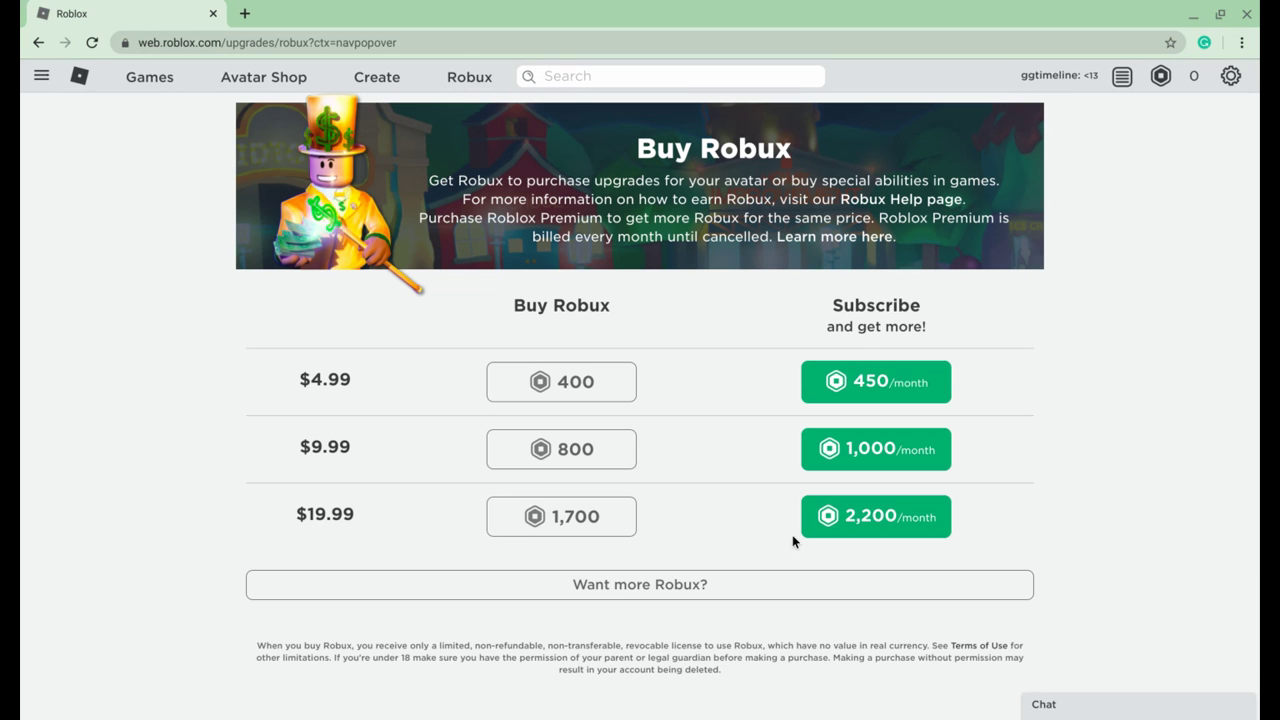
{"action": "left_click", "coordinate": [242, 87]}
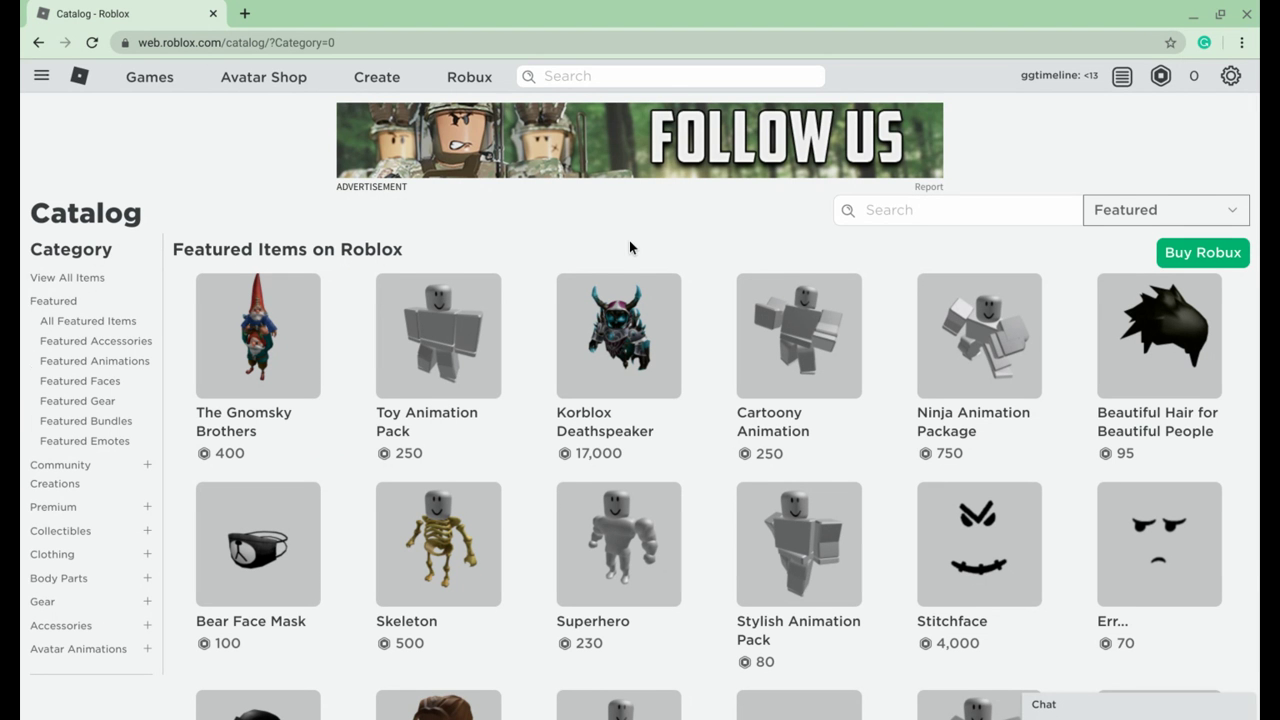
Scroll through Featured Items like Korblox Deathspeaker (17,000 Robux) and back to the top.
{"action": "scroll", "coordinate": [629, 240], "scroll_direction": "down", "scroll_amount": 3}
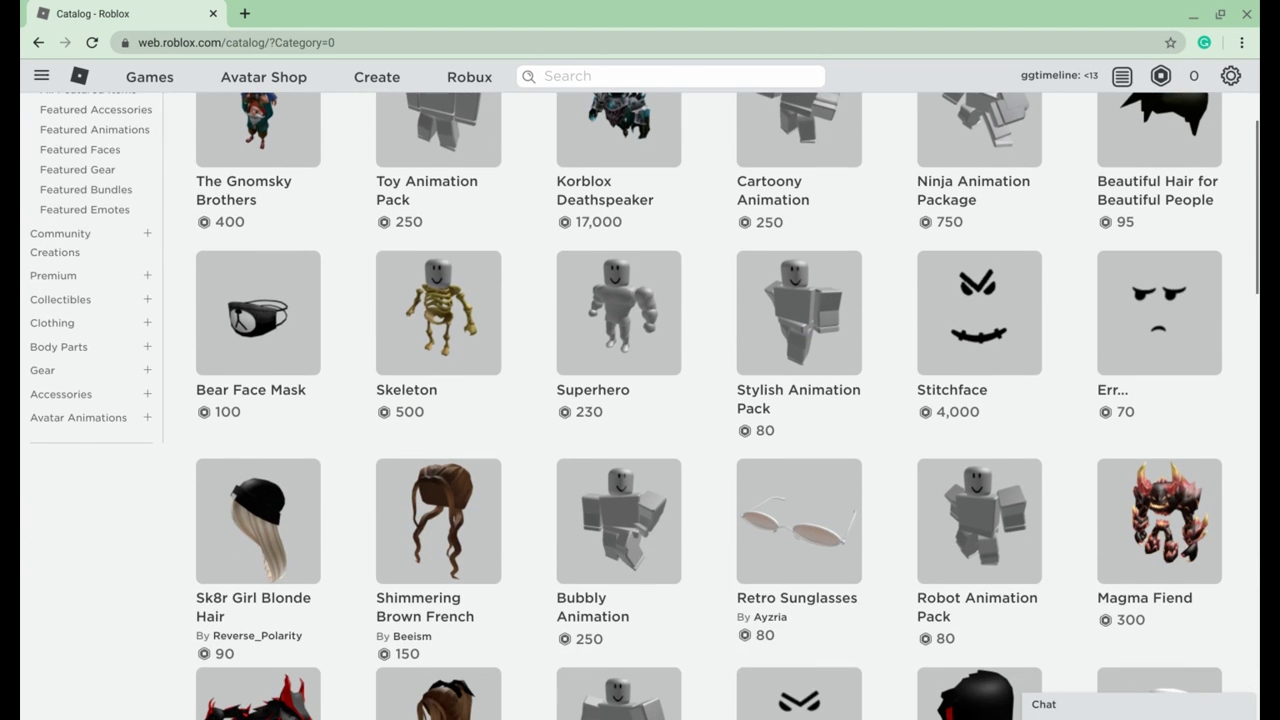
{"action": "scroll", "coordinate": [645, 394], "scroll_direction": "down", "scroll_amount": 4}
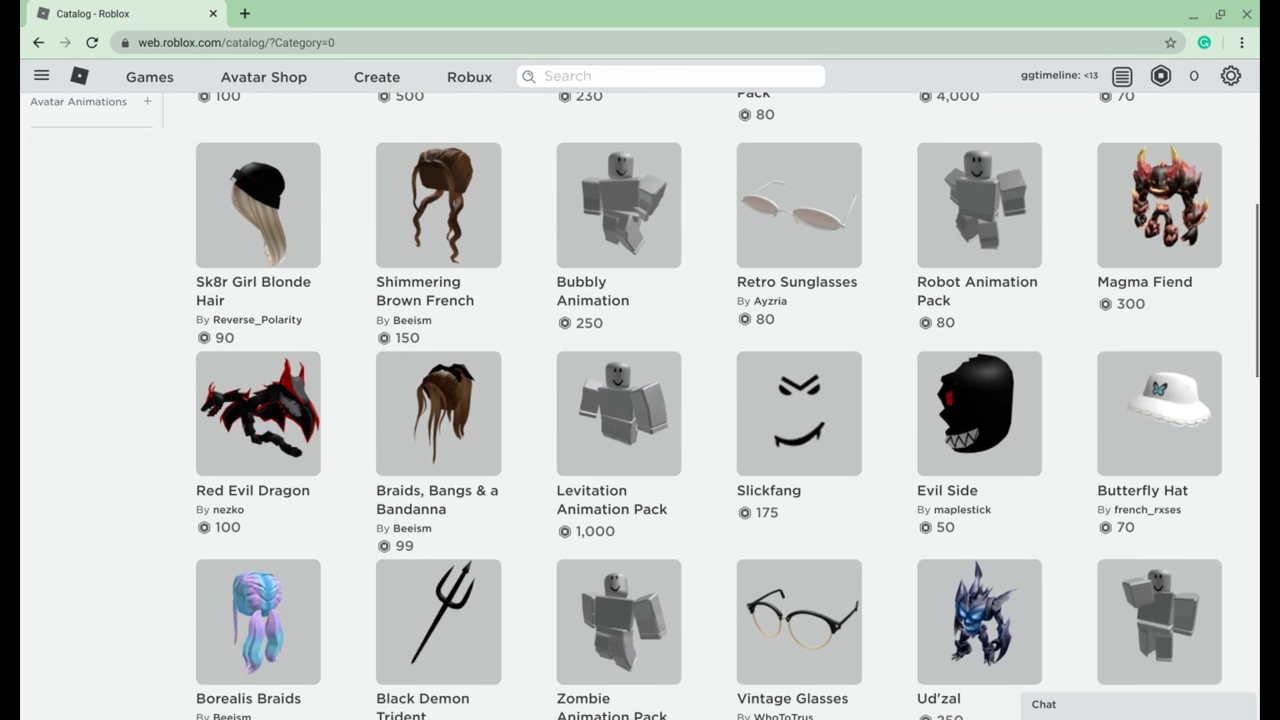
{"action": "scroll", "coordinate": [848, 394], "scroll_direction": "down", "scroll_amount": 2}
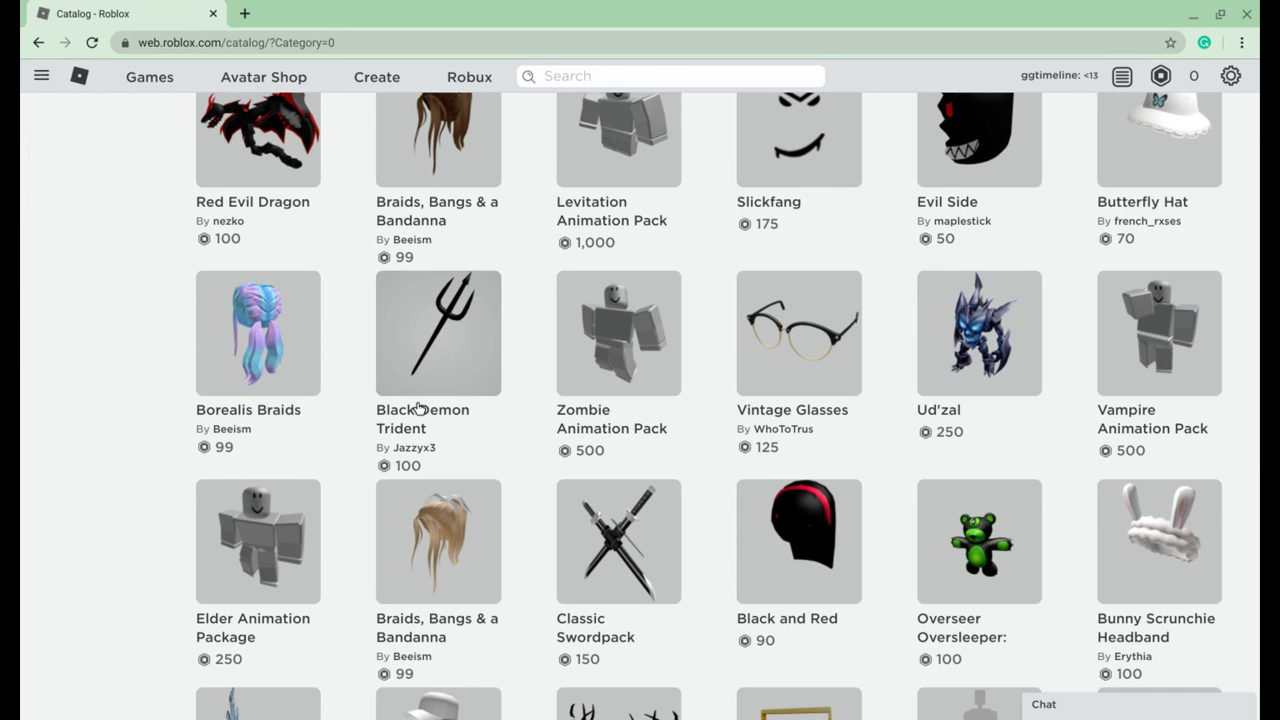
{"action": "scroll", "coordinate": [654, 409], "scroll_direction": "up", "scroll_amount": 8}
{"action": "scroll", "coordinate": [654, 409], "scroll_direction": "up", "scroll_amount": 2}
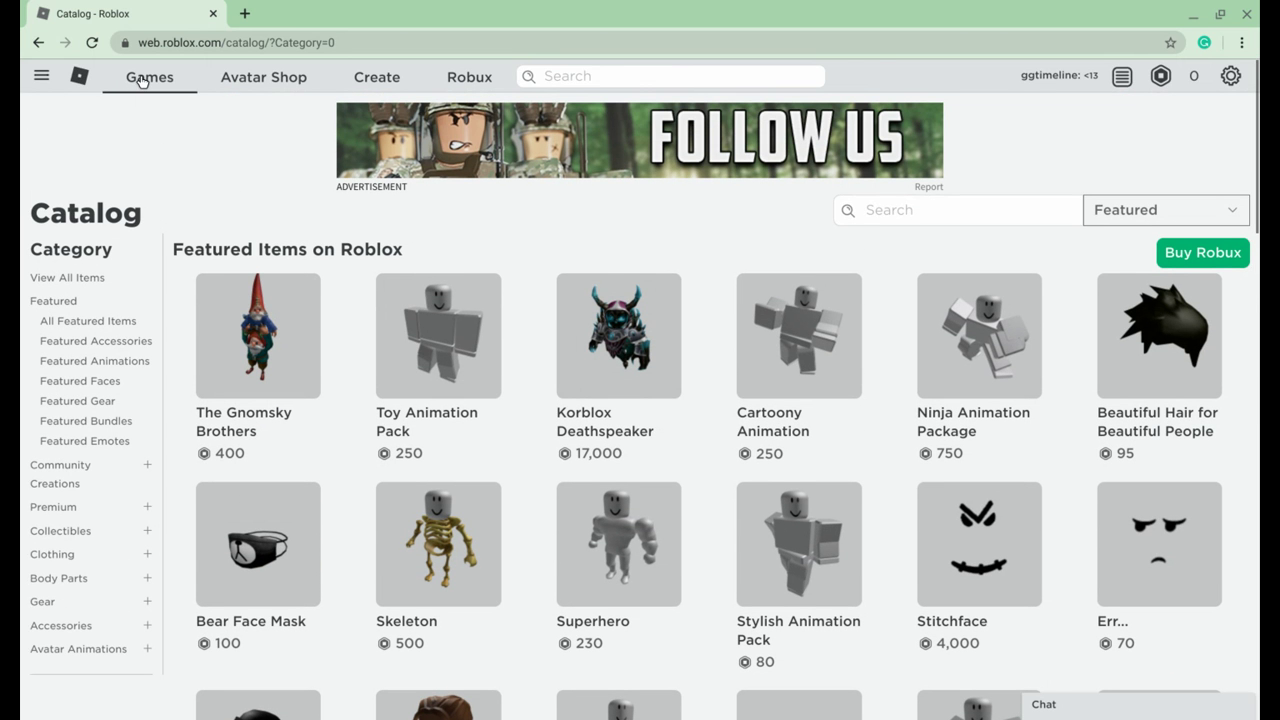
Return to the Avatar Editor to see the Green Jersey, Bloxxer shirt, aviators and Brown Hair.
{"action": "left_click", "coordinate": [41, 76]}
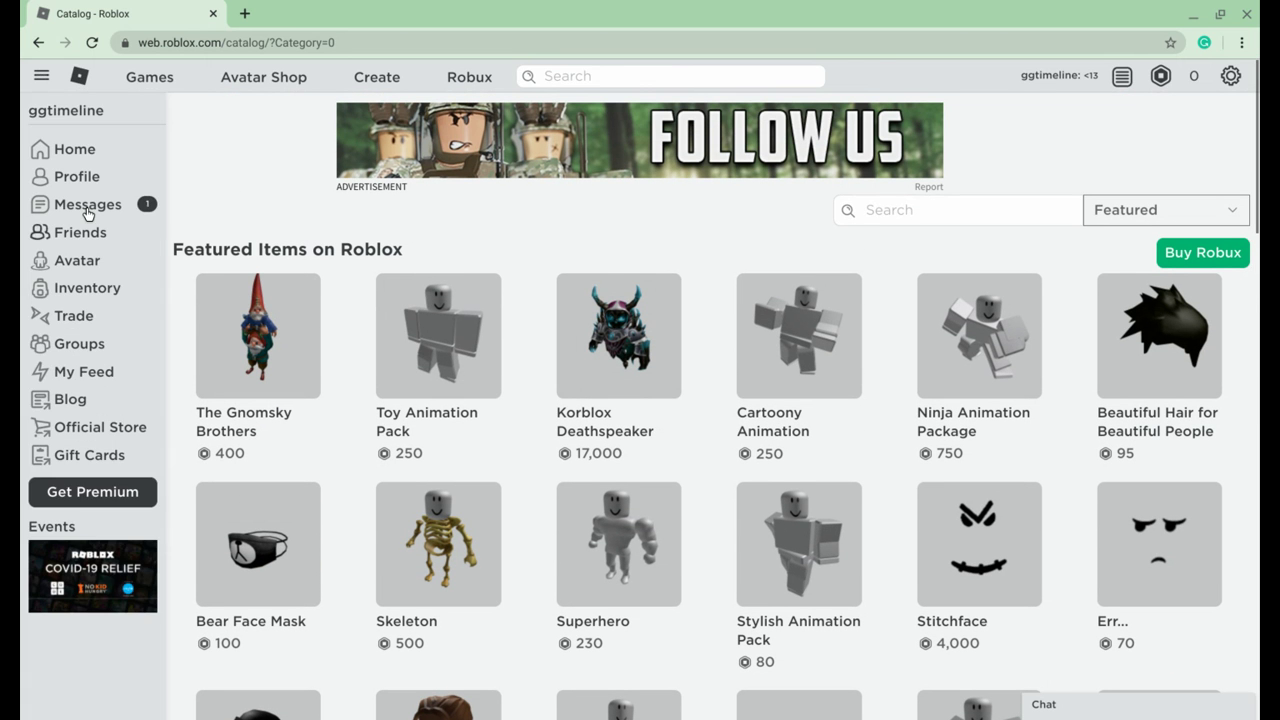
{"action": "left_click", "coordinate": [105, 269]}
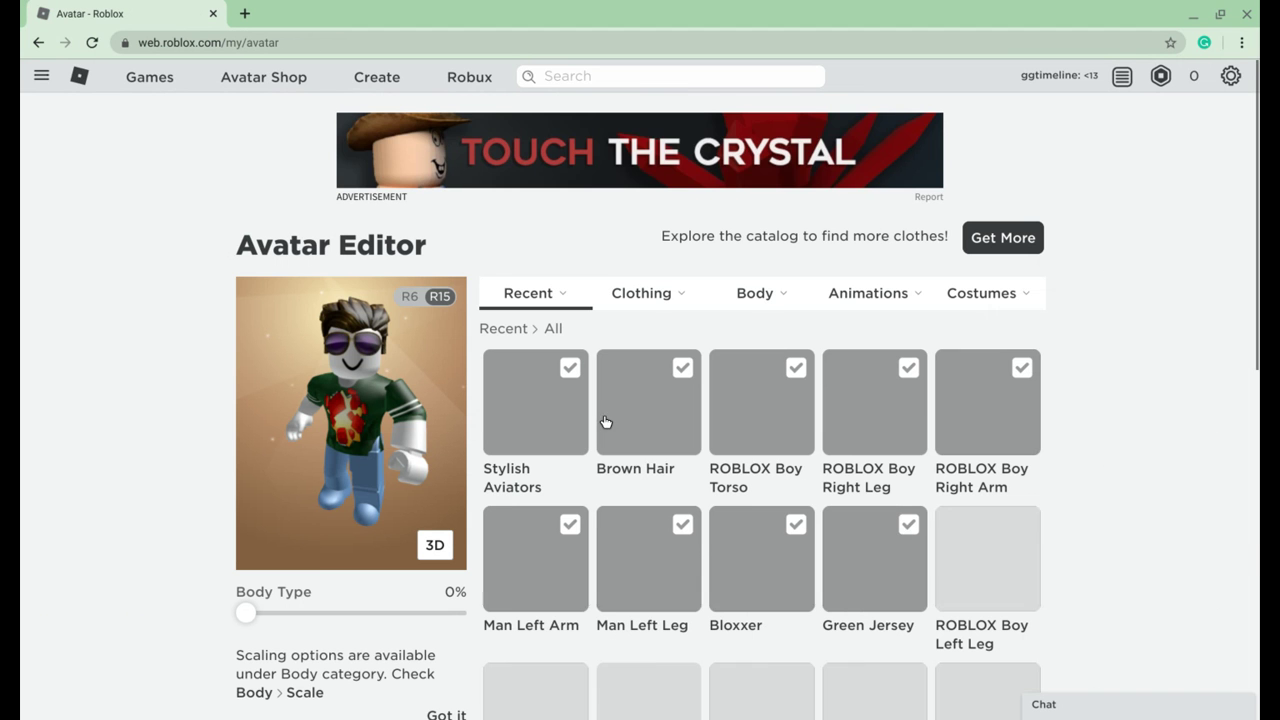
{"action": "scroll", "coordinate": [643, 432], "scroll_direction": "down", "scroll_amount": 1}
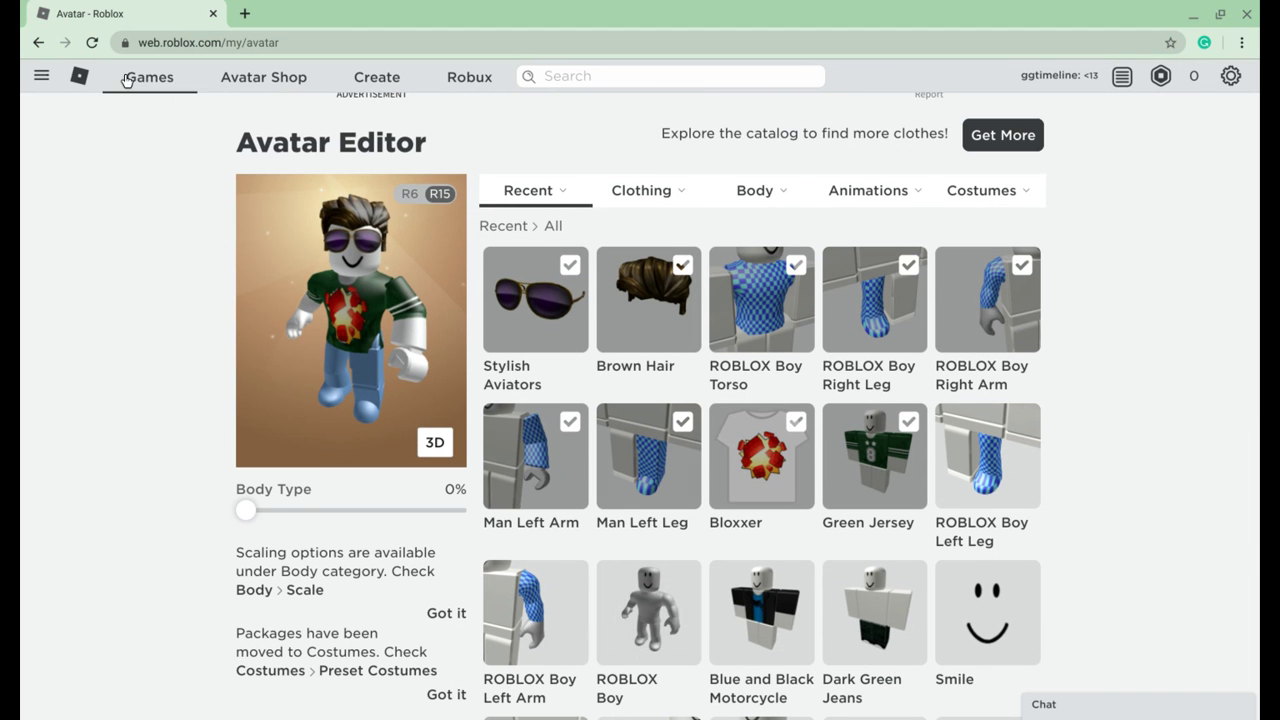
{"action": "left_click", "coordinate": [48, 80]}
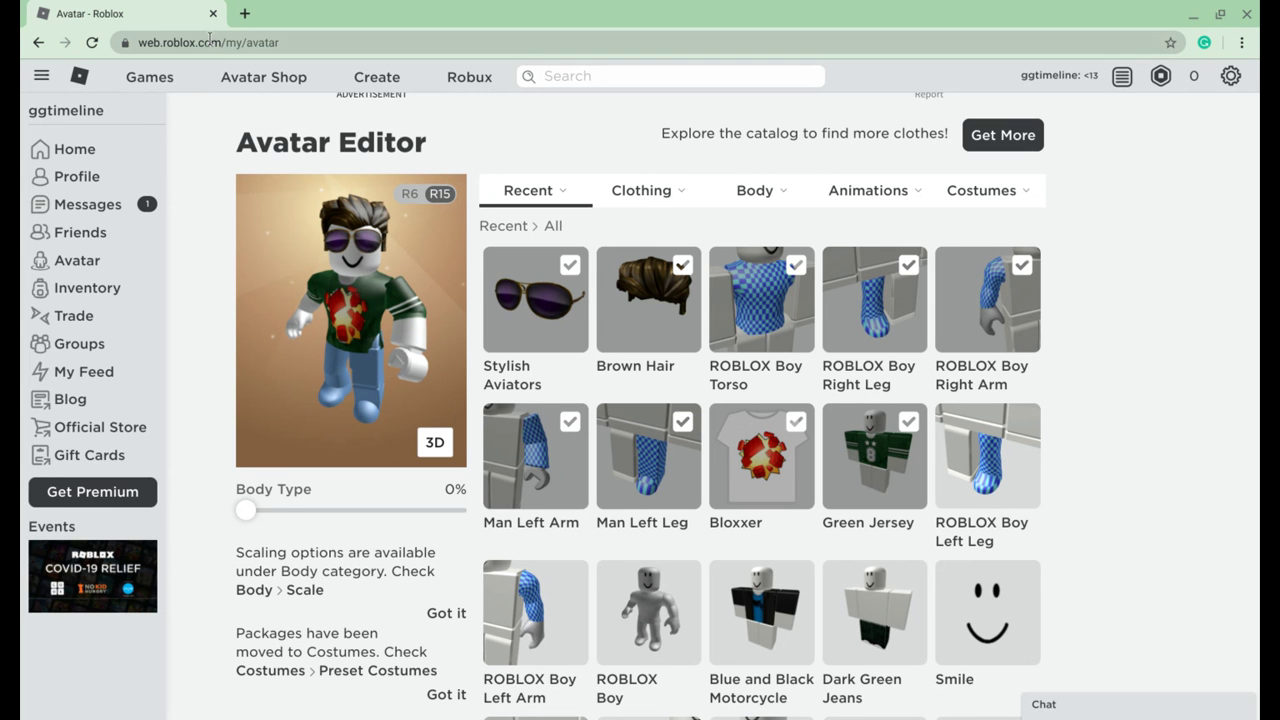
Go Home, view the Parkour! game by DevelopeTycoon, then return to the home page.
{"action": "left_click", "coordinate": [99, 149]}
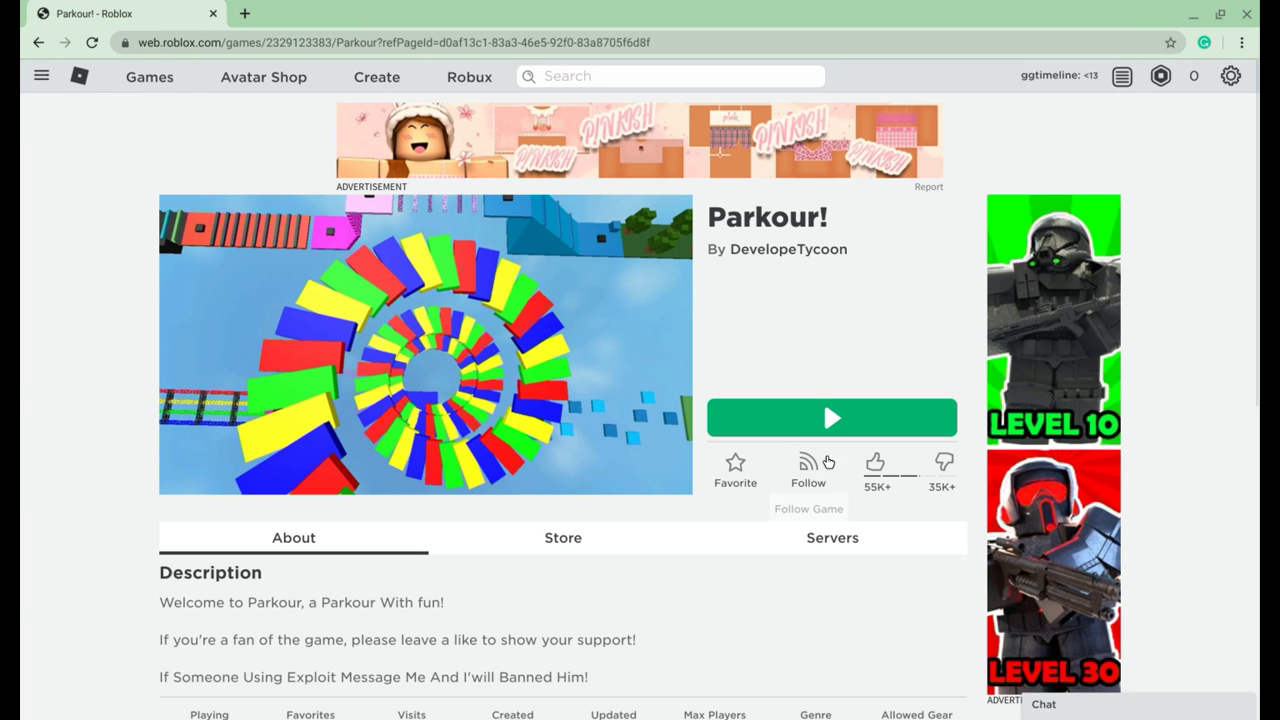
{"action": "left_click", "coordinate": [41, 86]}
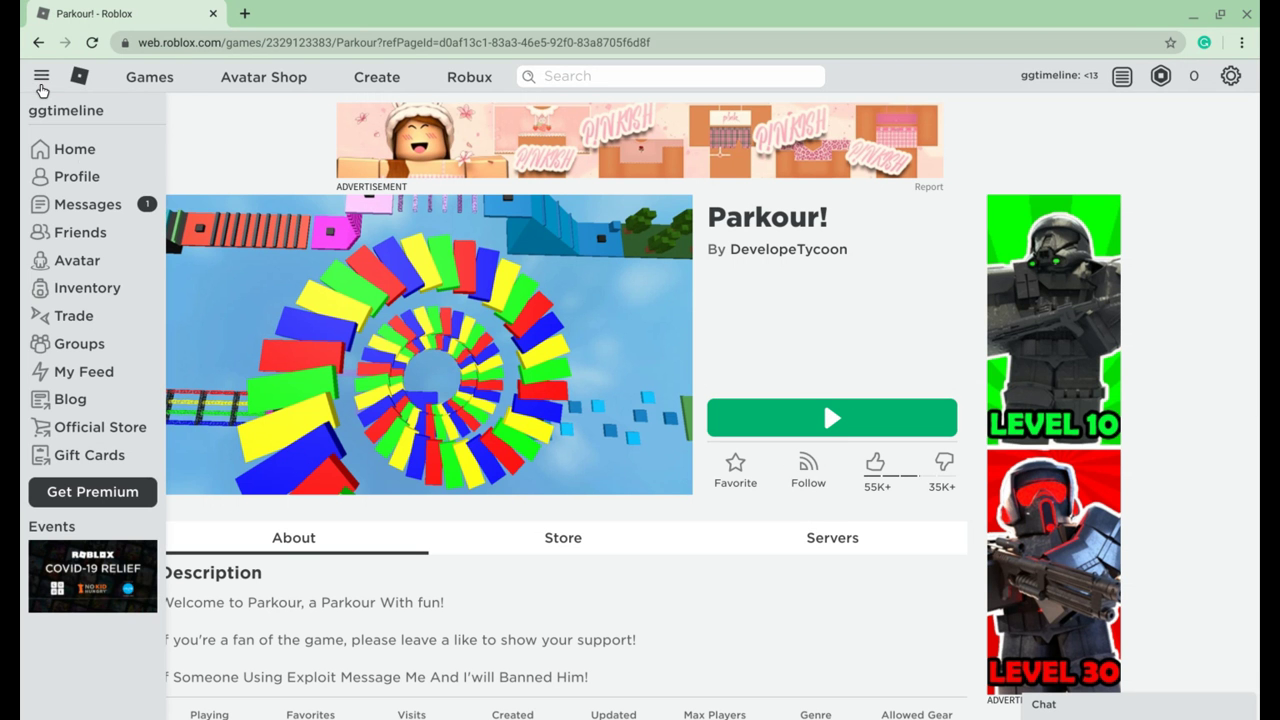
{"action": "left_click", "coordinate": [74, 146]}
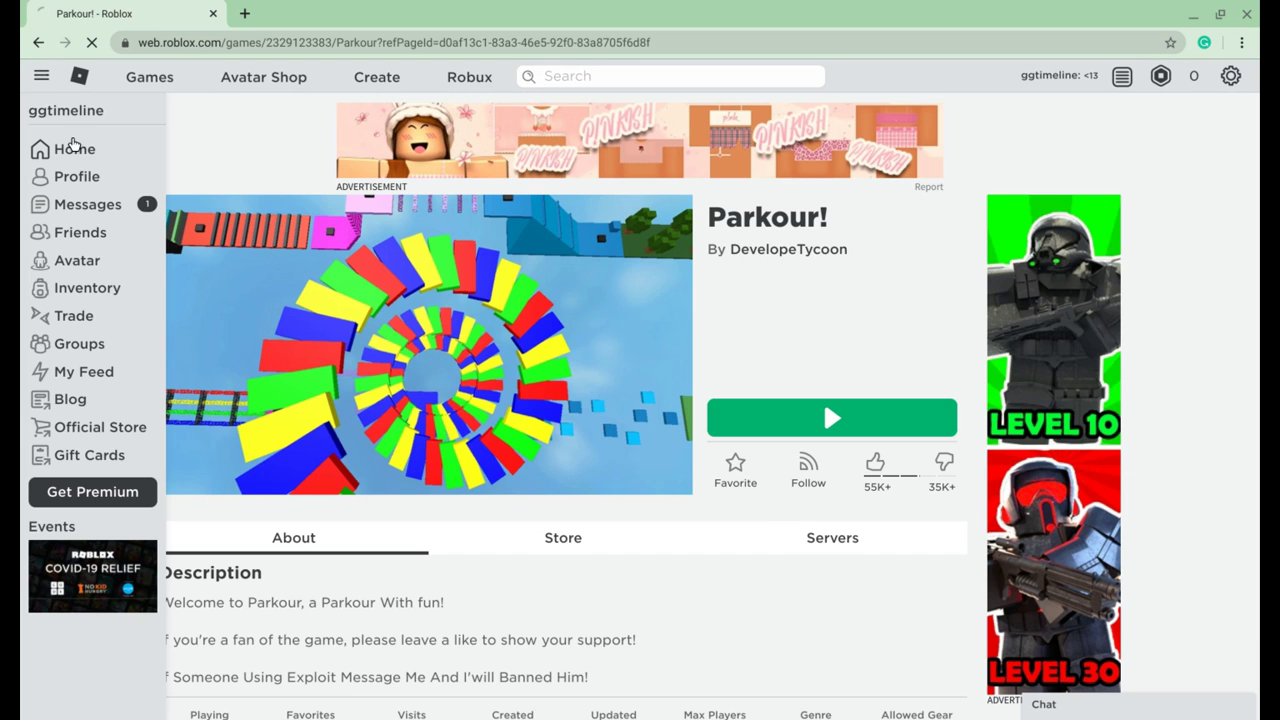